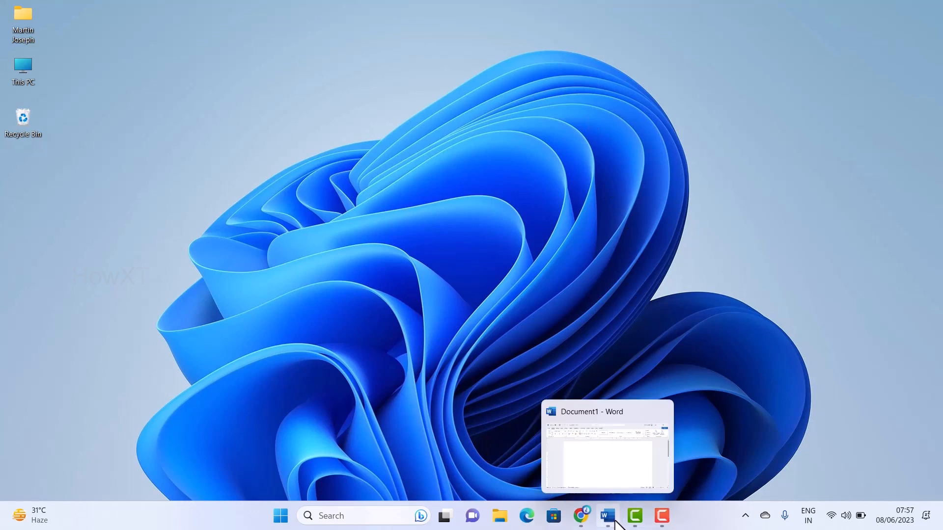
Step: Switch to the blank Word document and open its page border settings
click(609, 520)
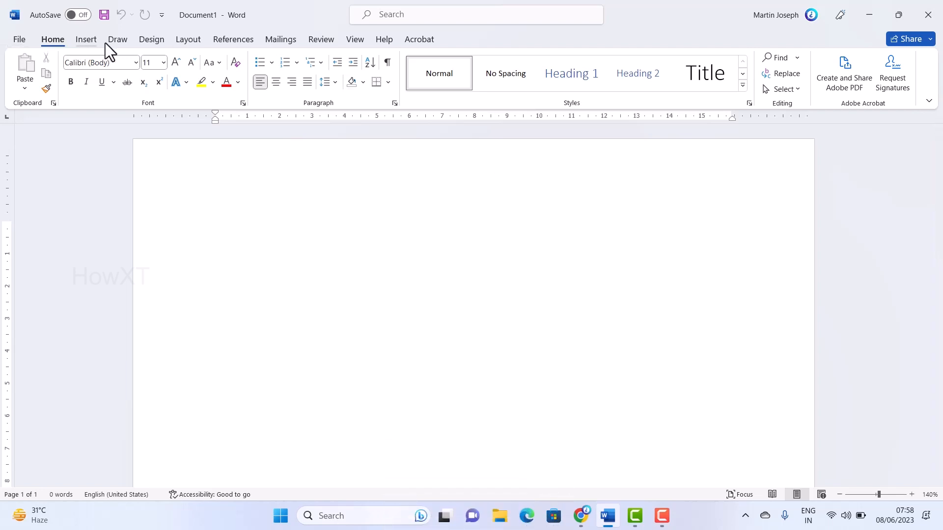
click(161, 41)
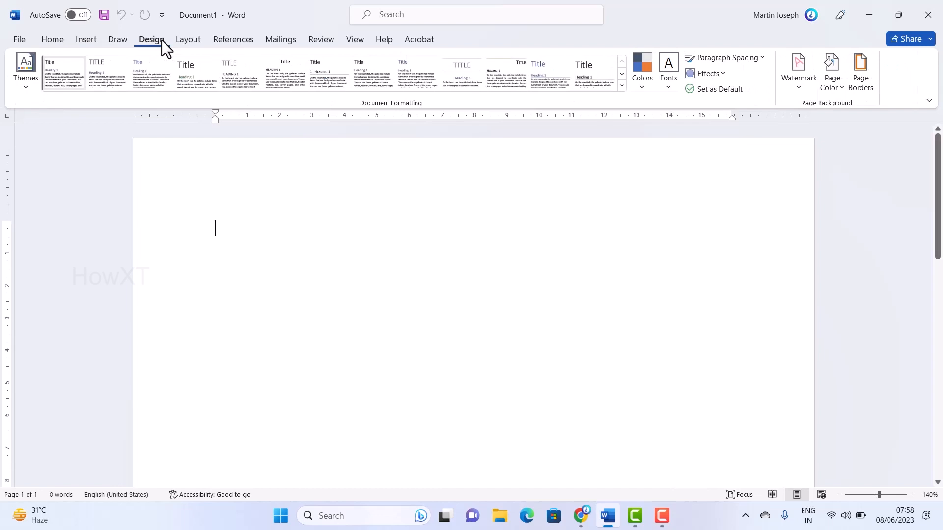
click(21, 91)
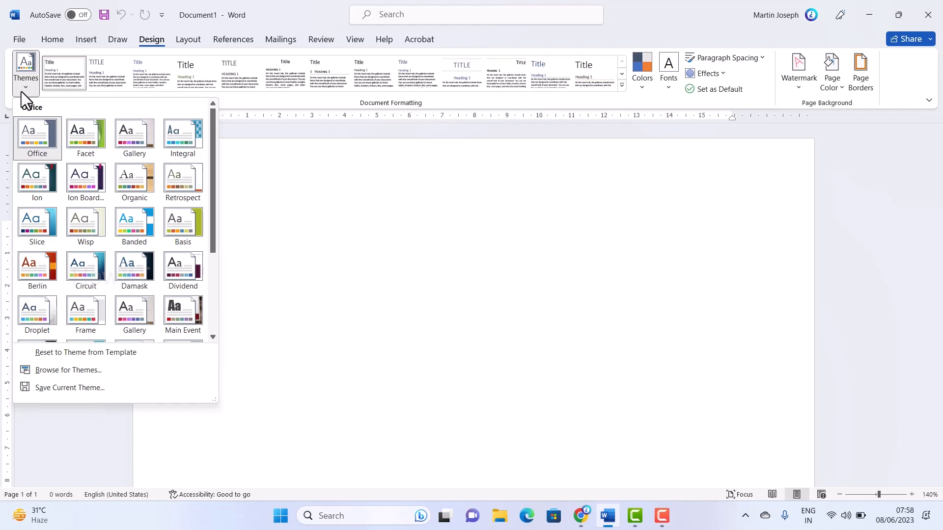
click(21, 91)
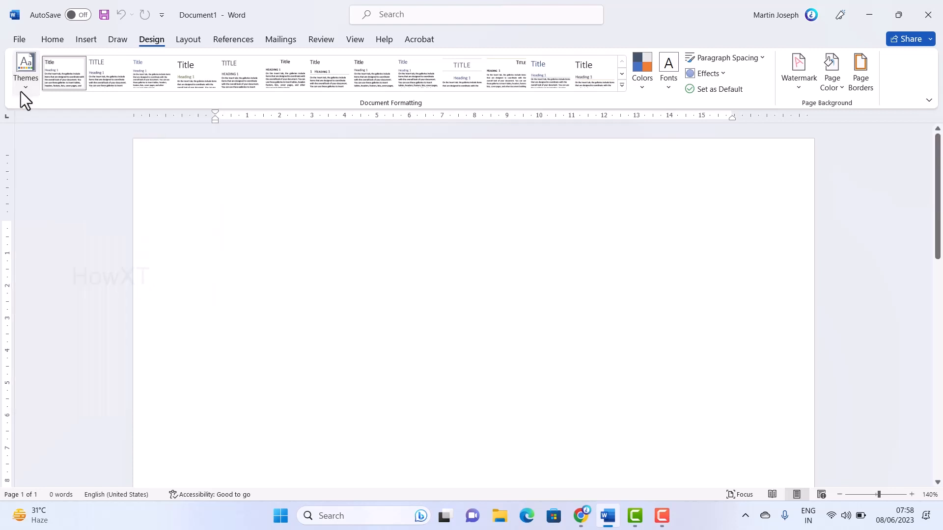
click(868, 69)
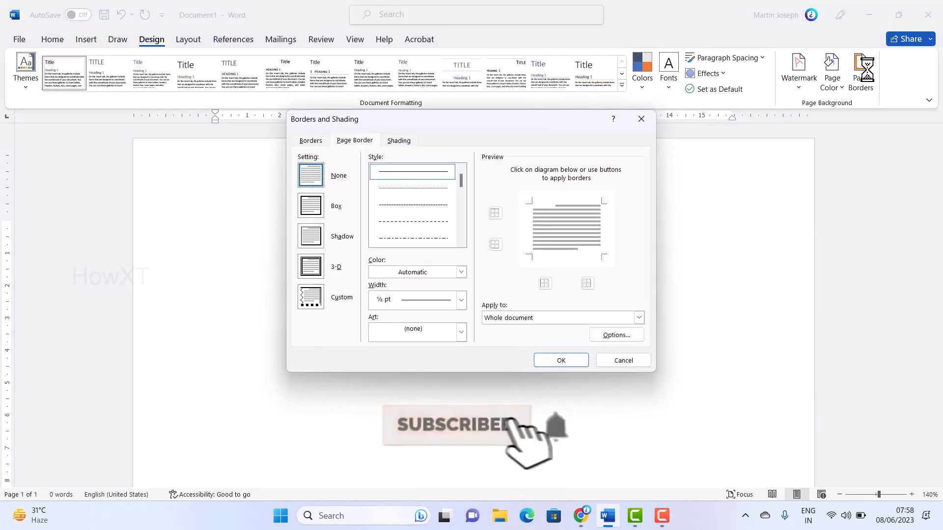
click(309, 141)
click(362, 141)
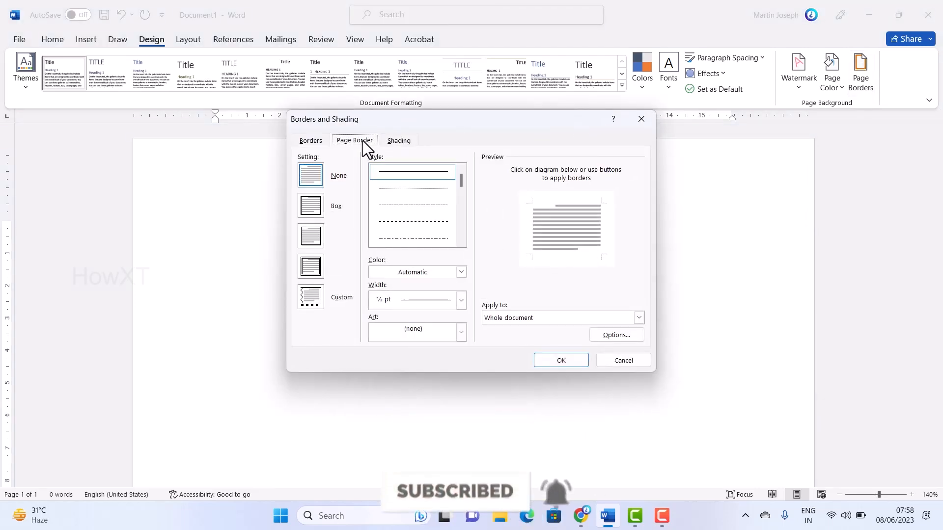
click(400, 140)
click(359, 142)
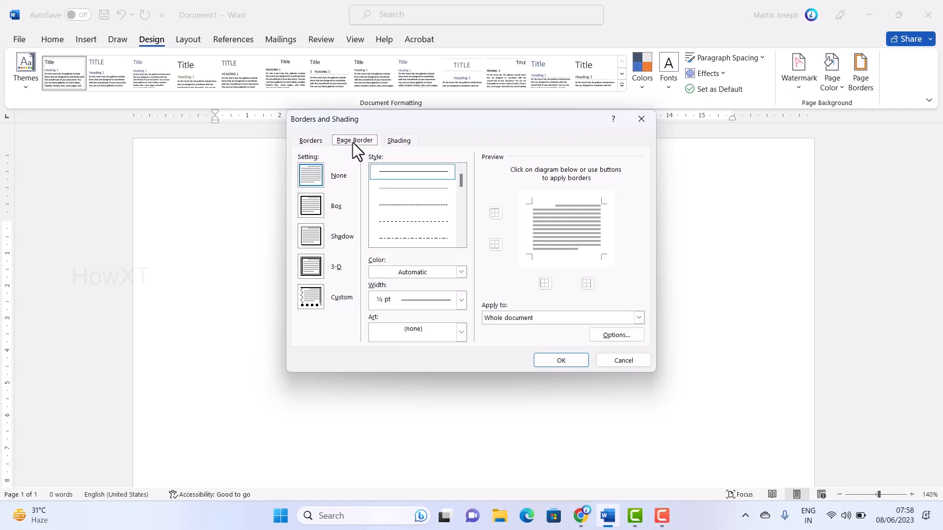
Step: Try the Box, 3-D and Custom page border settings, and choose Shadow
click(313, 207)
click(314, 240)
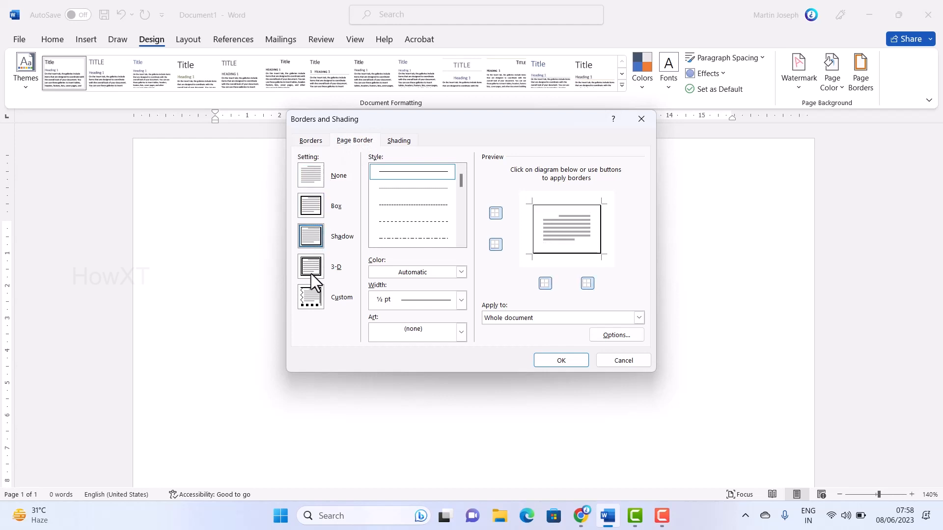
click(313, 278)
click(309, 237)
click(308, 206)
click(311, 239)
click(311, 268)
click(311, 239)
click(309, 211)
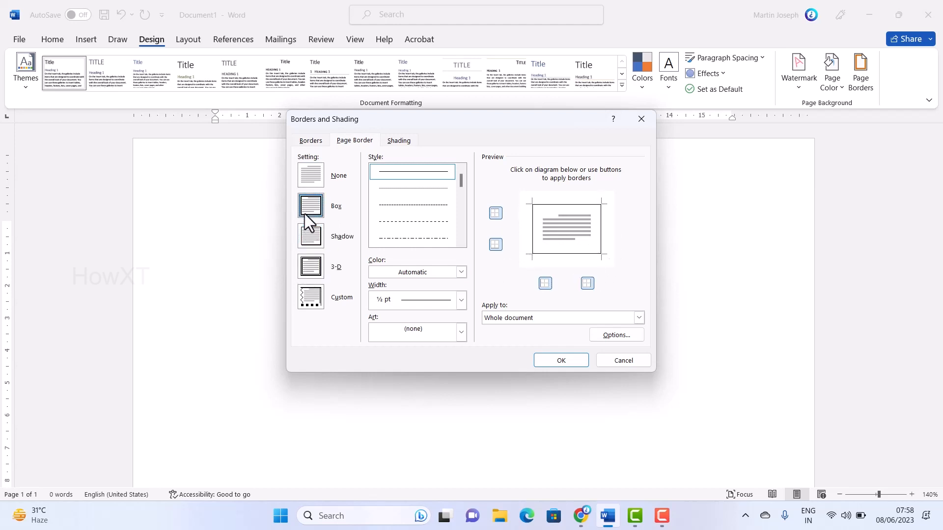
click(315, 297)
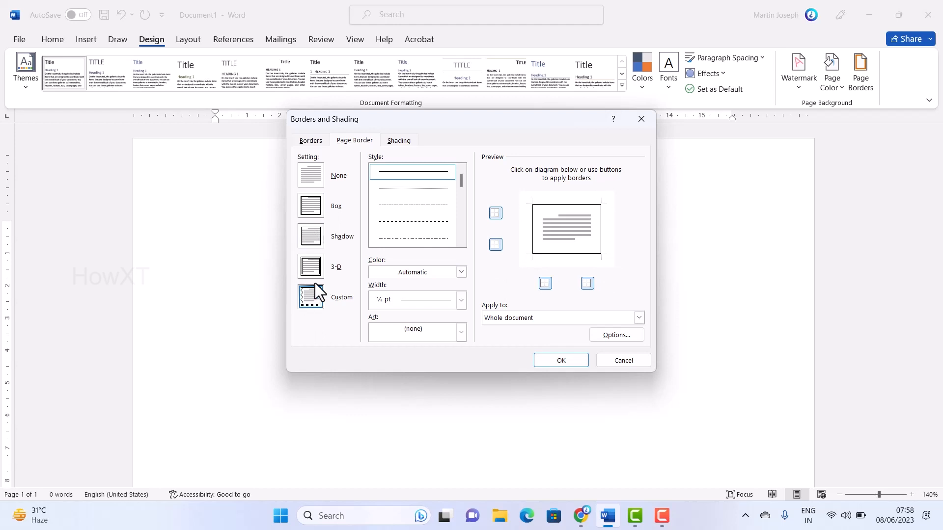
click(314, 237)
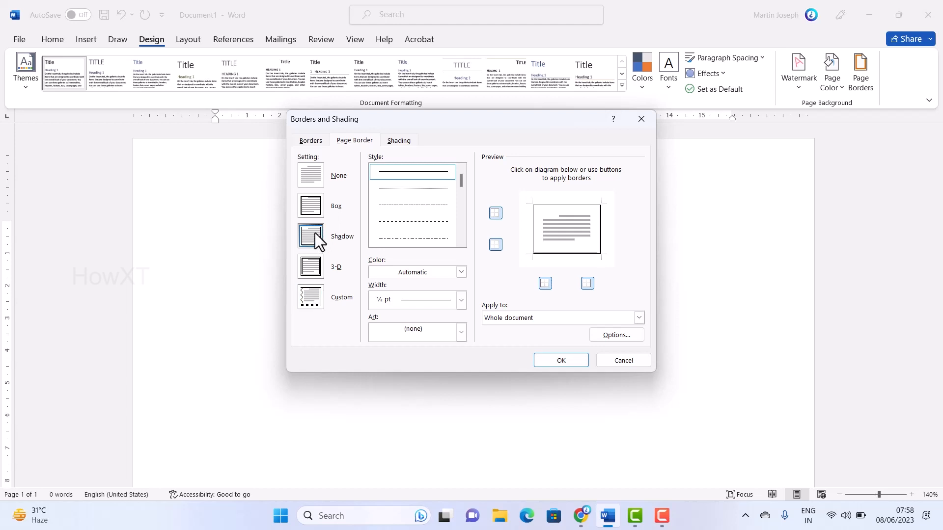
Step: Try several line styles for the page border and choose the evenly dashed line
click(425, 210)
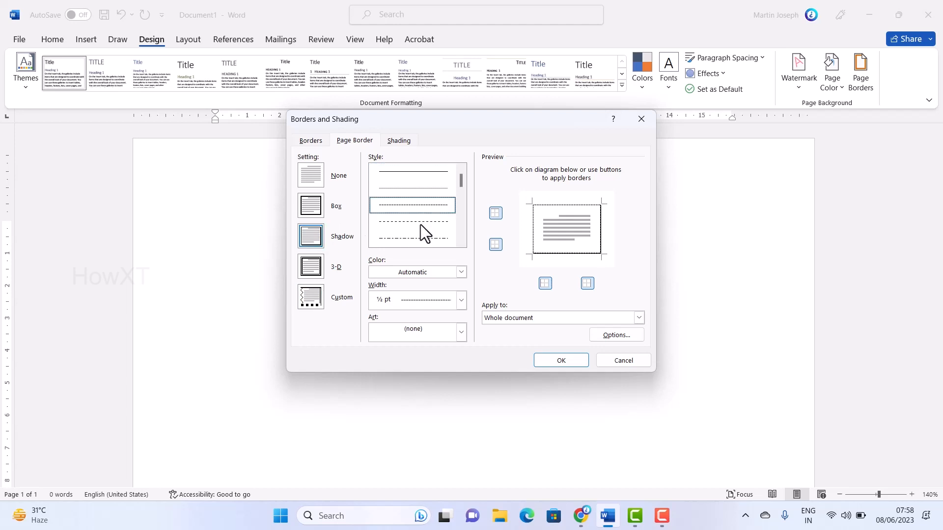
click(419, 243)
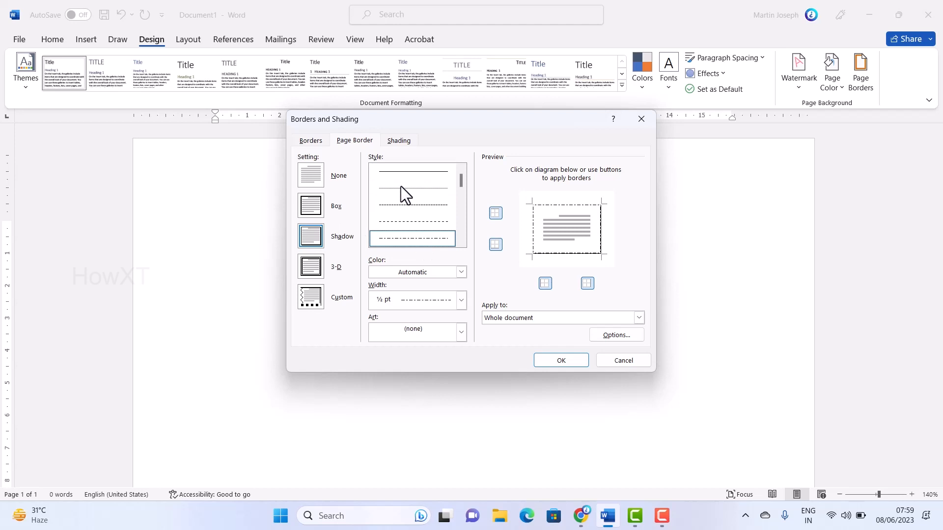
key(Down)
key(Down)
key(Down)
key(Down)
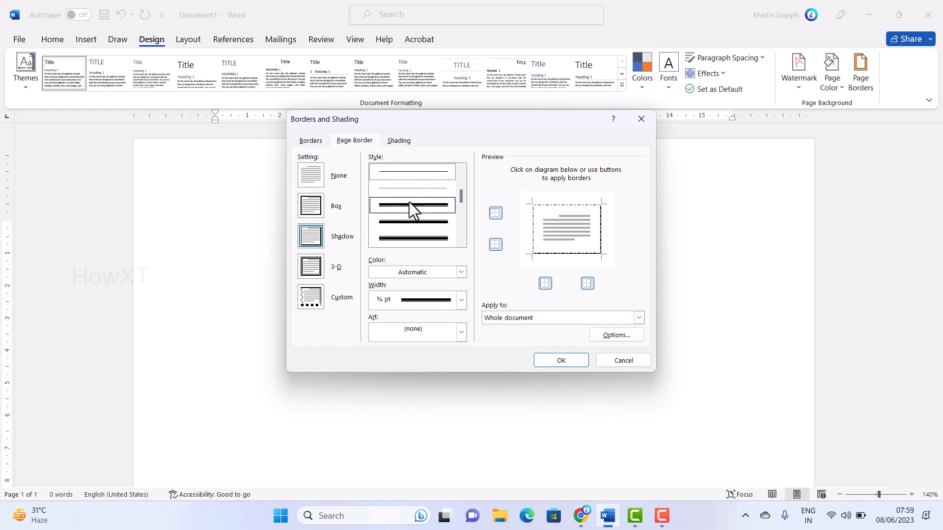
click(414, 187)
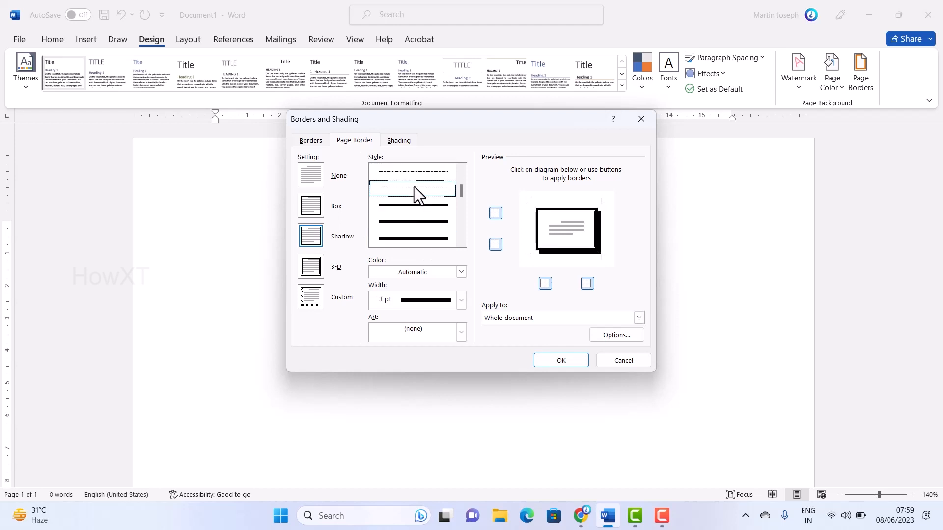
scroll(414, 187, up, 1)
click(414, 215)
click(413, 213)
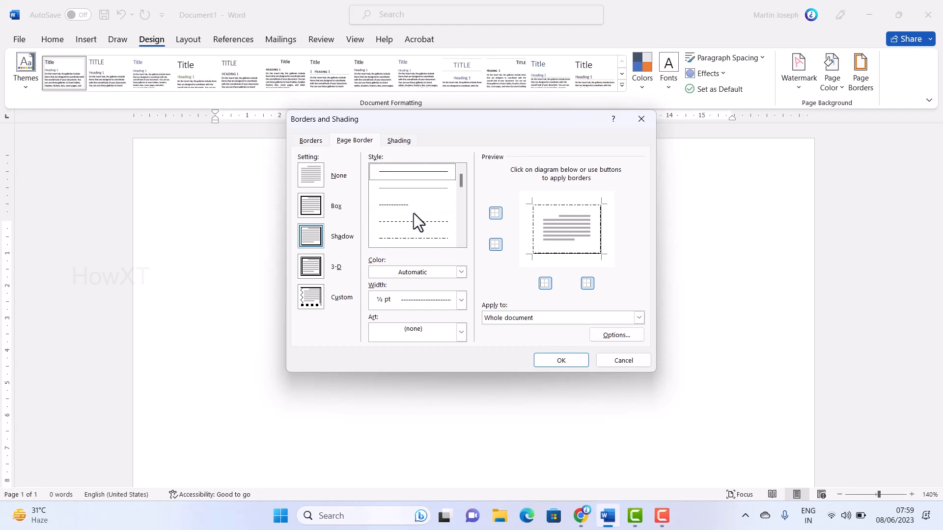
click(411, 226)
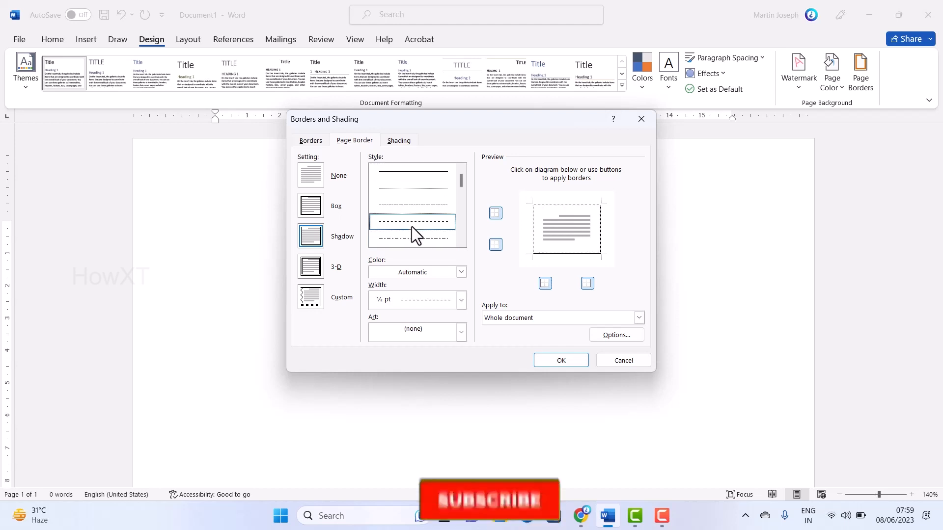
Step: Set the page border's color to orange and its width to 2 ¼ pt, and apply it to the whole document
click(461, 273)
click(423, 321)
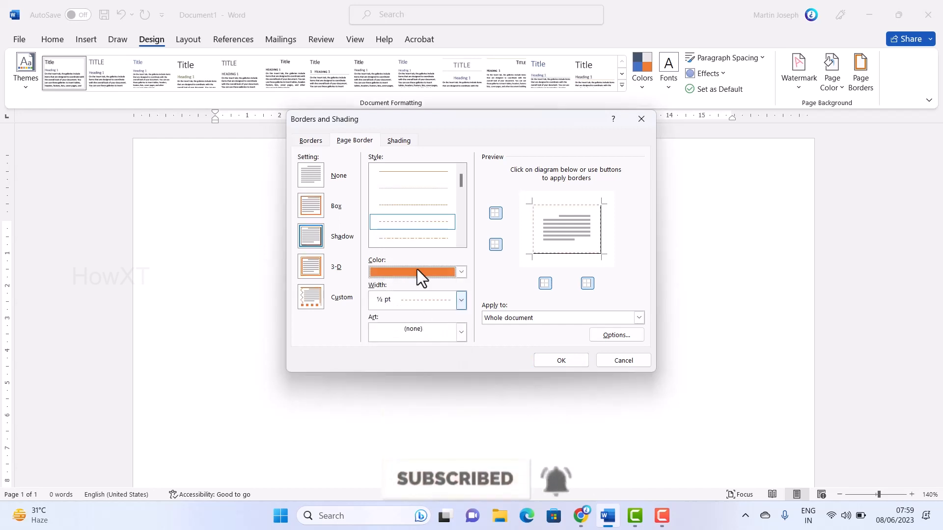
click(460, 299)
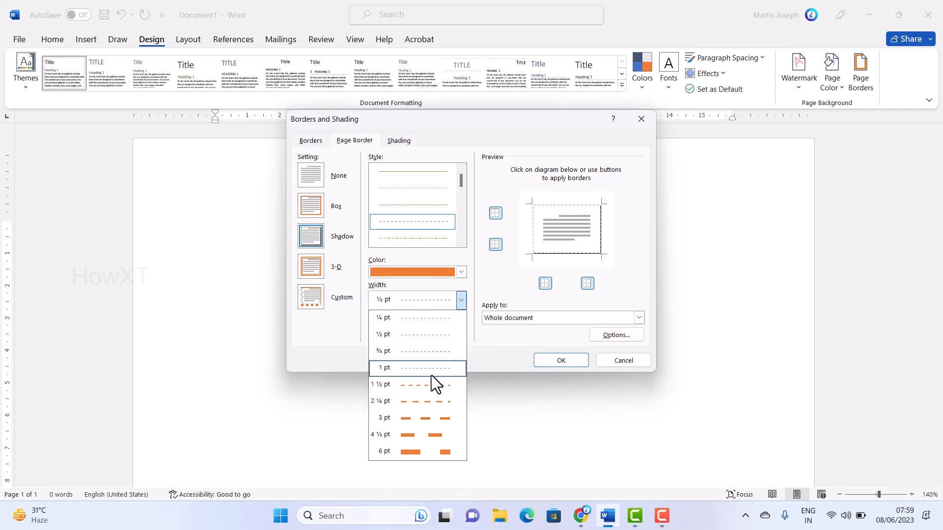
click(432, 406)
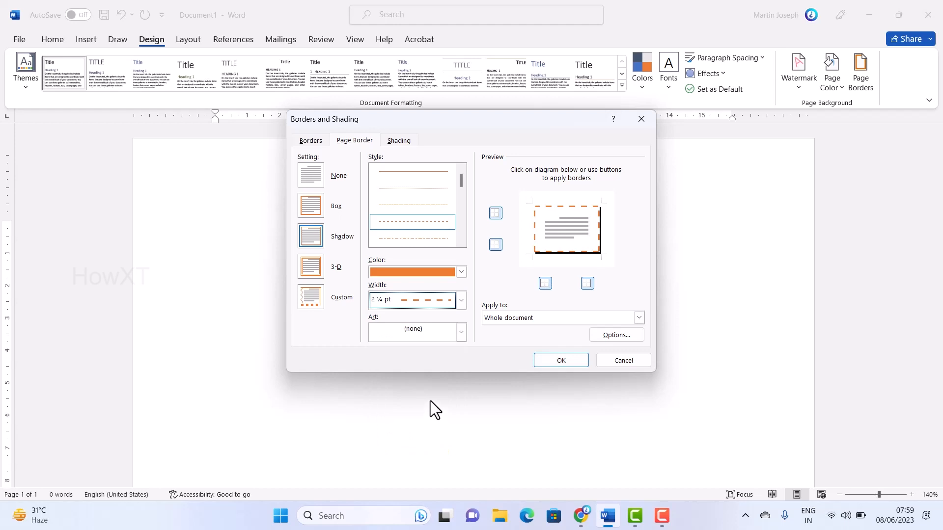
click(559, 360)
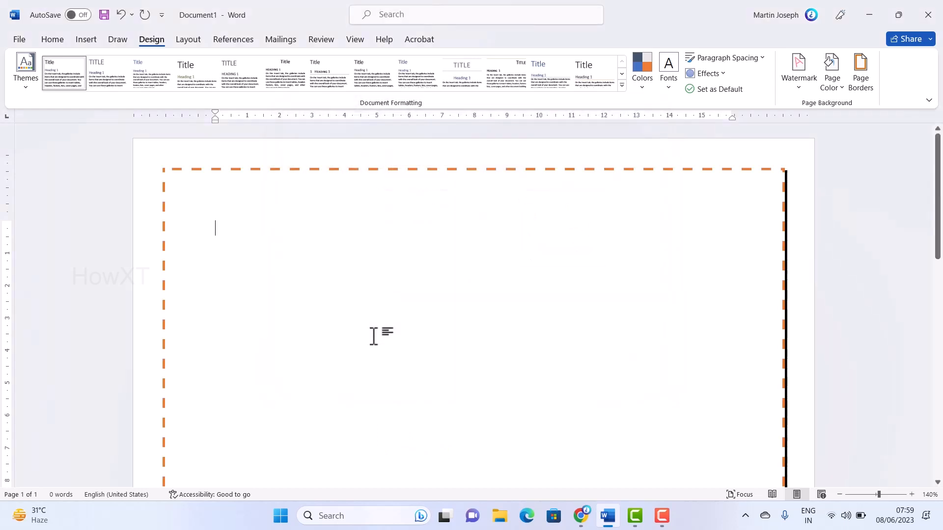
Step: Insert a page break to add a second page to the document
scroll(599, 242, down, 10)
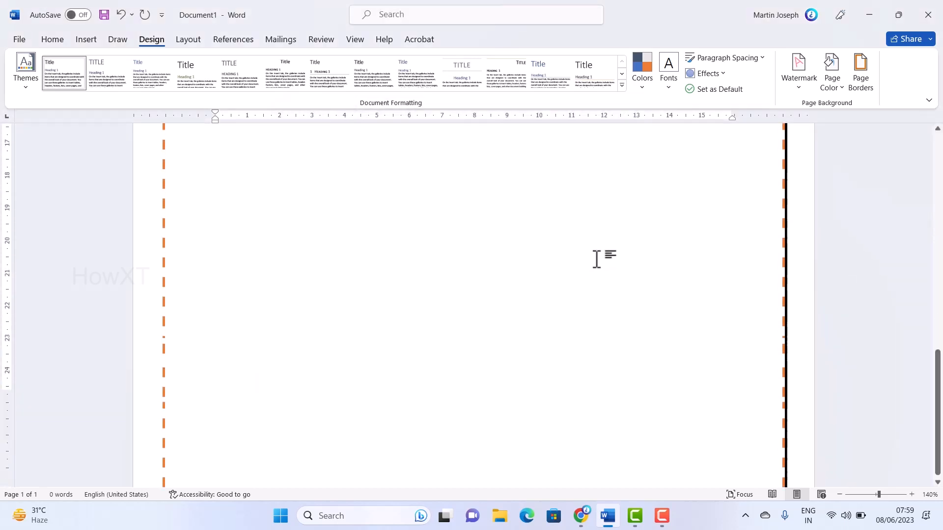
scroll(596, 259, up, 10)
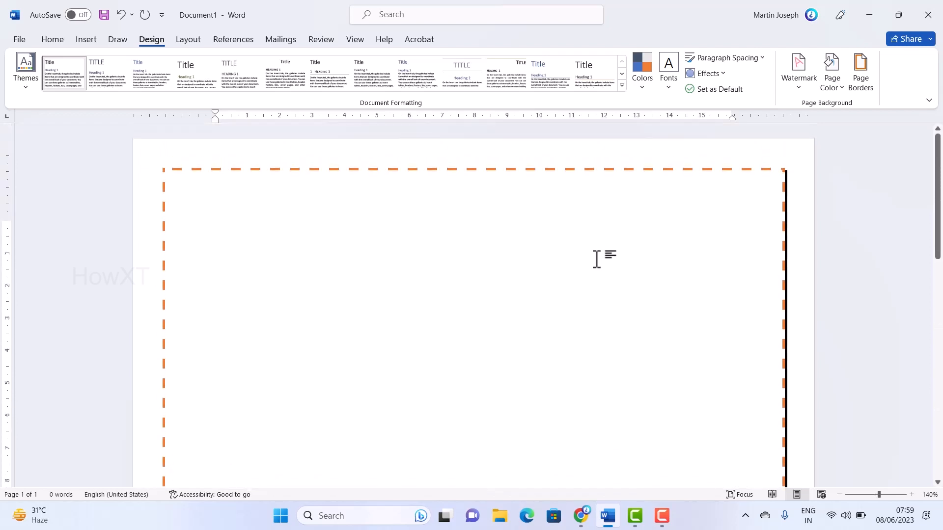
key(ctrl+Return)
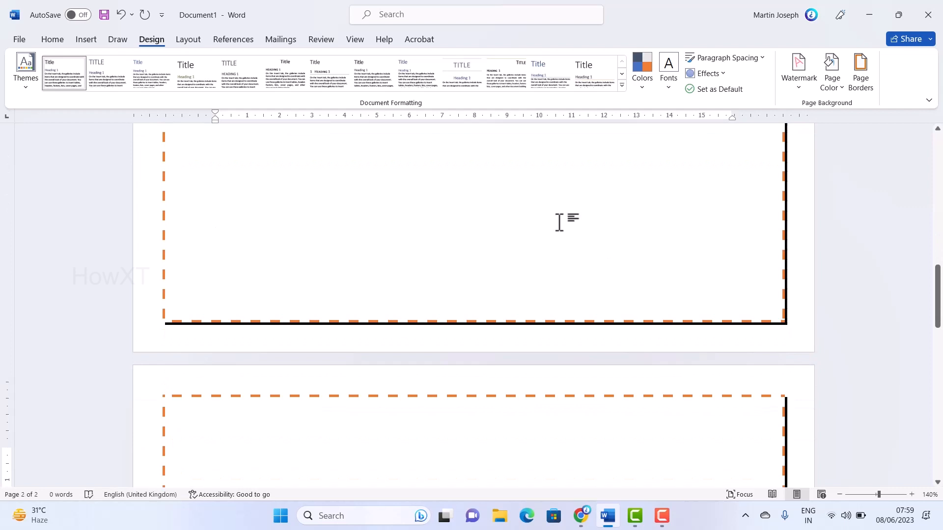
Step: Replace the page border with the green tree art border on the whole document, and review it on both pages
click(861, 69)
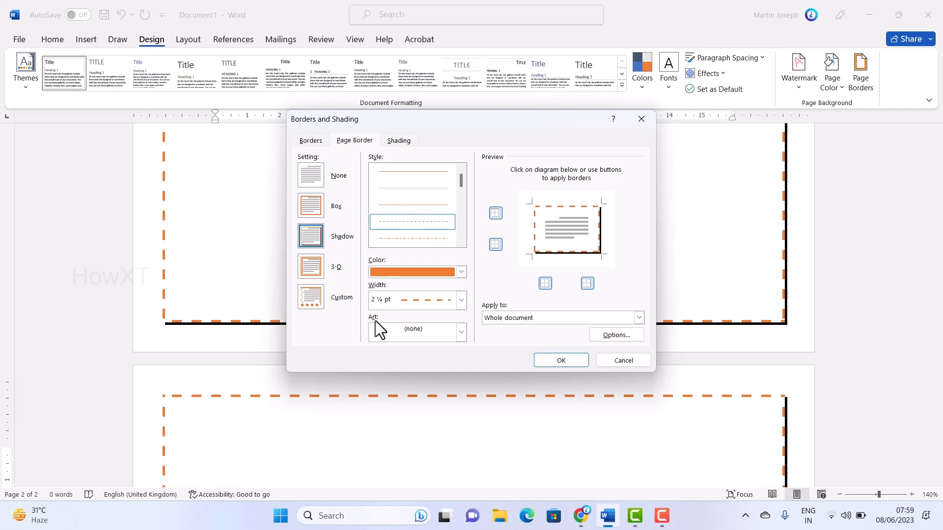
click(461, 332)
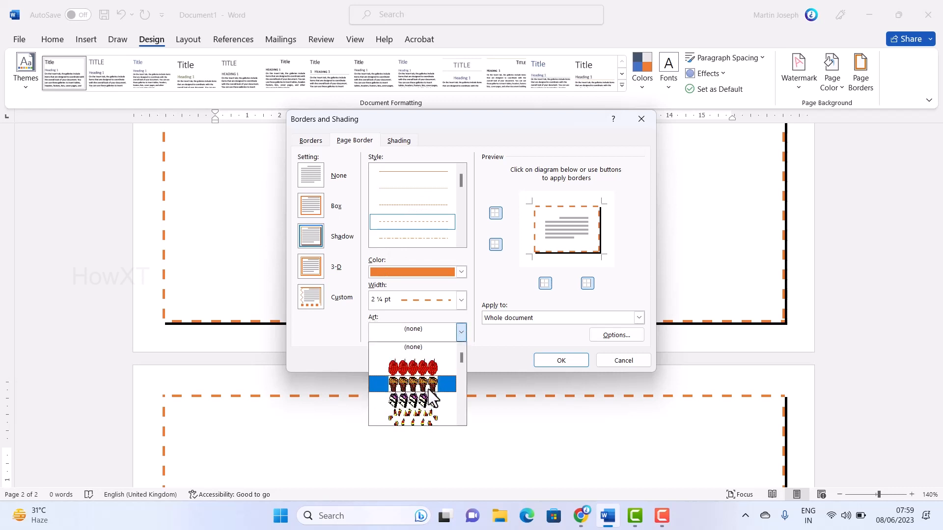
scroll(430, 388, down, 5)
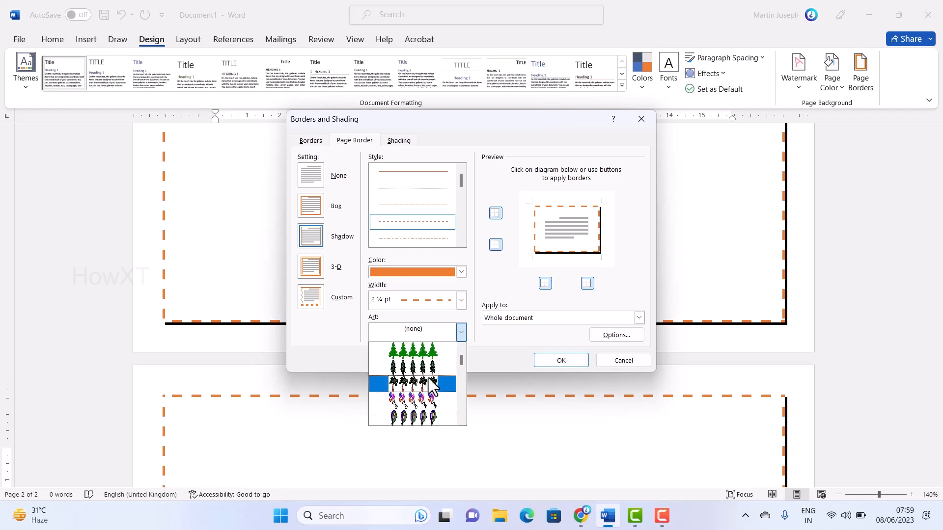
click(408, 351)
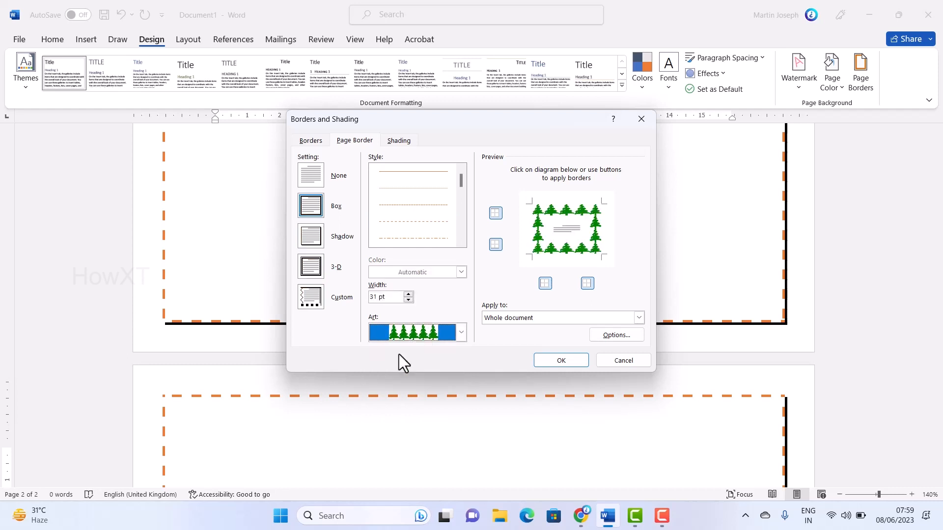
click(566, 365)
scroll(670, 234, down, 6)
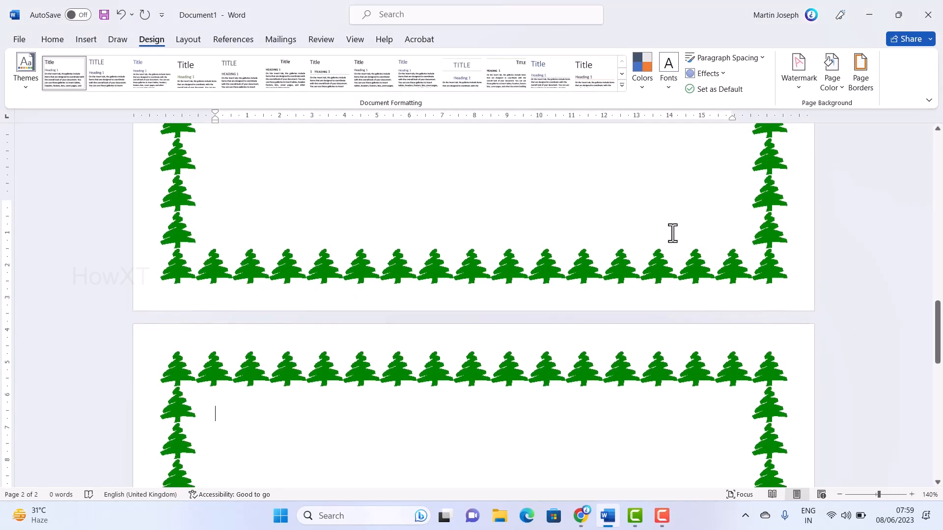
scroll(670, 230, up, 10)
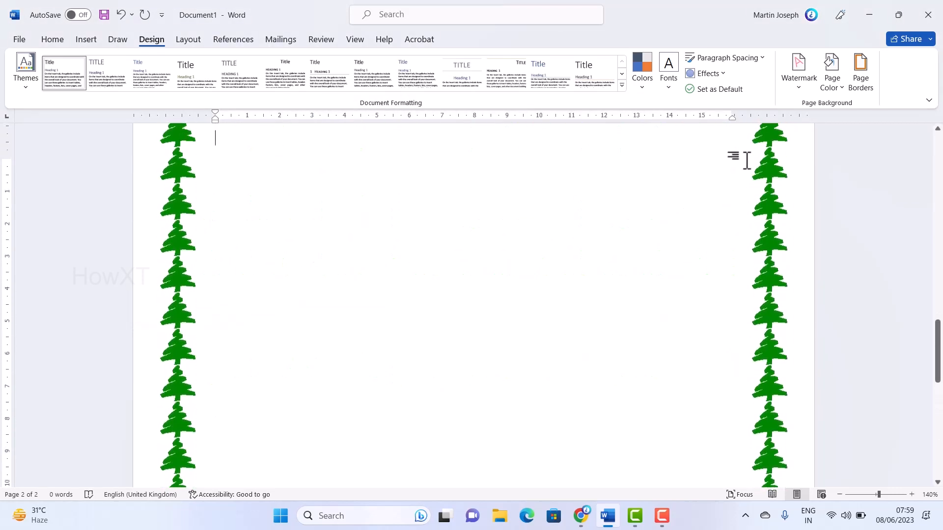
scroll(568, 255, up, 13)
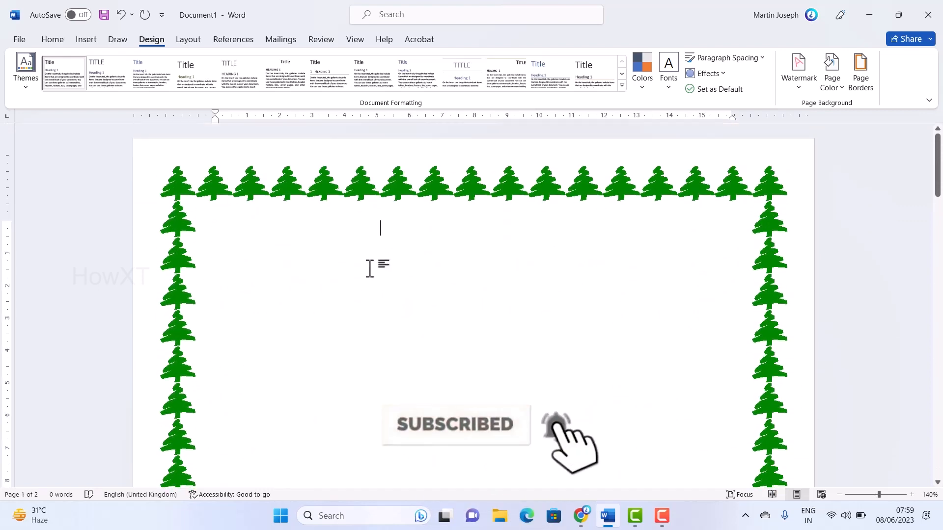
Step: Restrict the tree page border to "This section - First page only" and check the following page
click(868, 69)
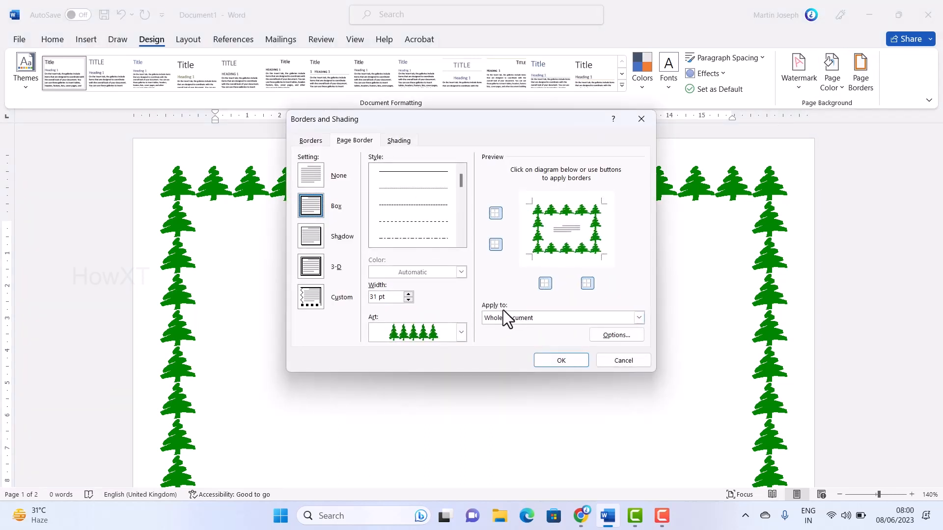
click(517, 319)
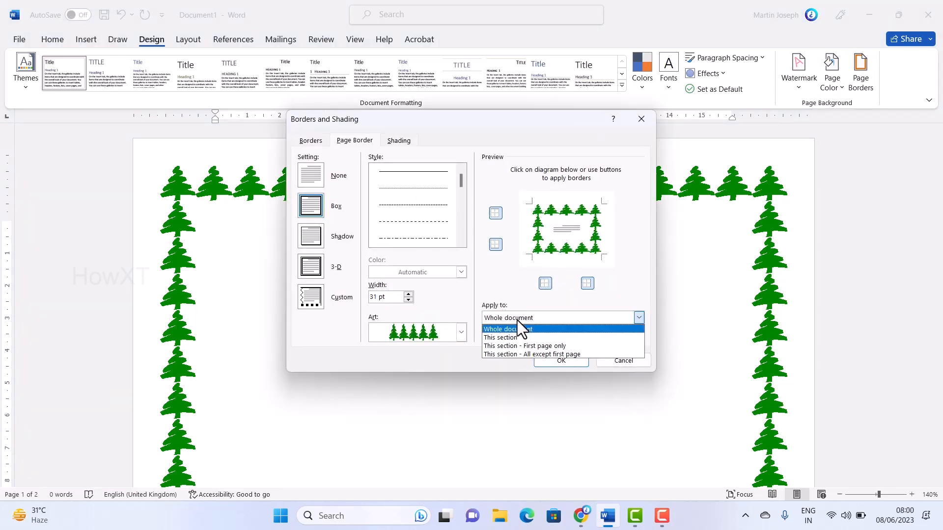
click(511, 347)
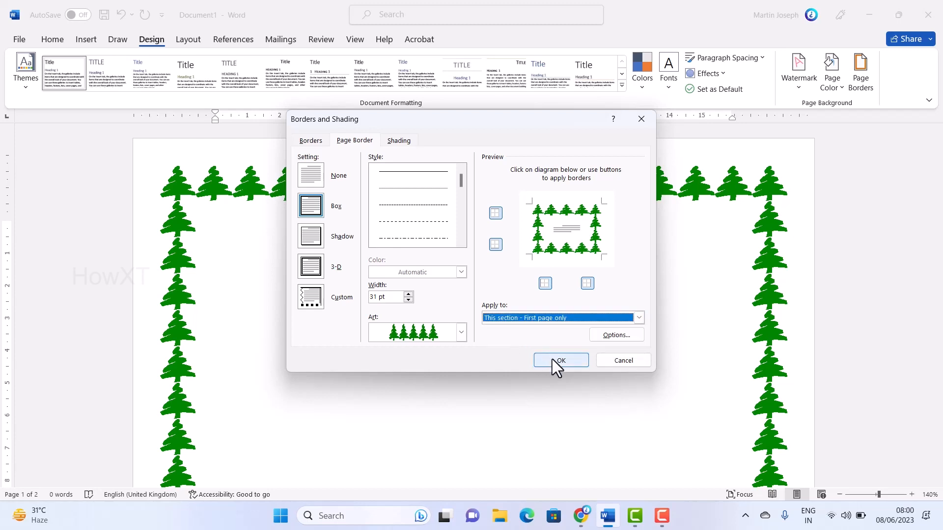
click(555, 359)
scroll(514, 315, down, 15)
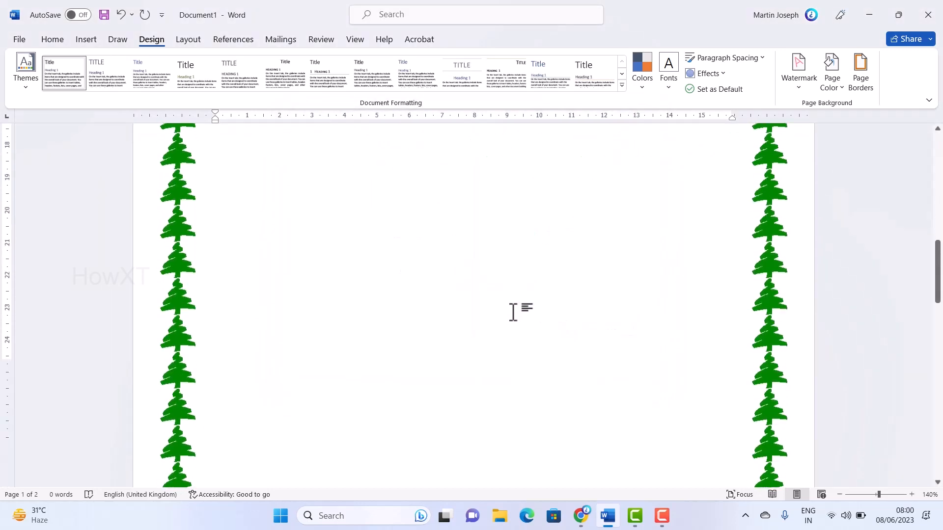
Step: Compare the first and second pages to check where the tree page border is applied
scroll(531, 314, up, 5)
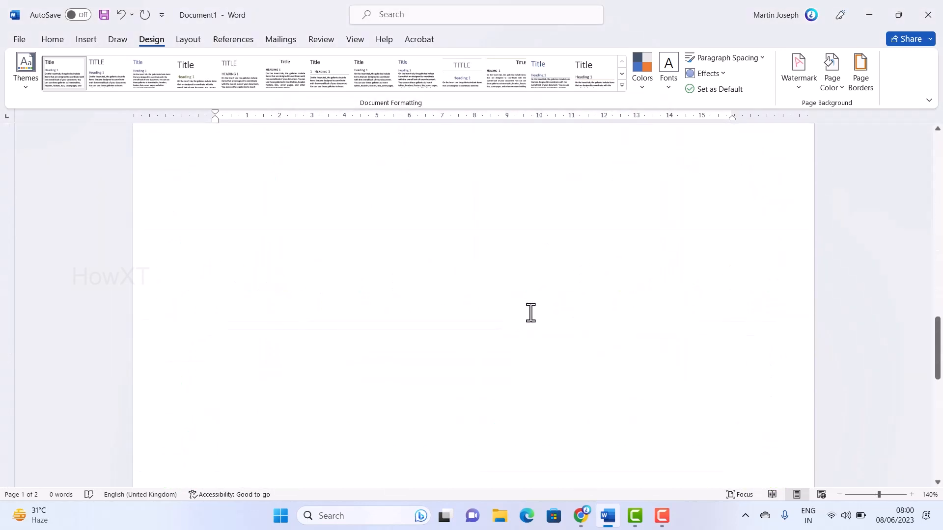
scroll(530, 312, up, 15)
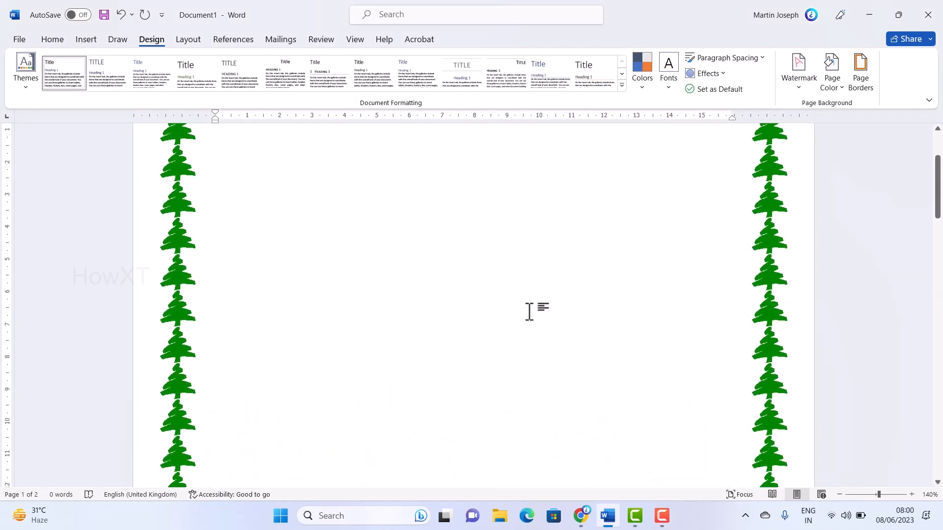
scroll(531, 288, down, 10)
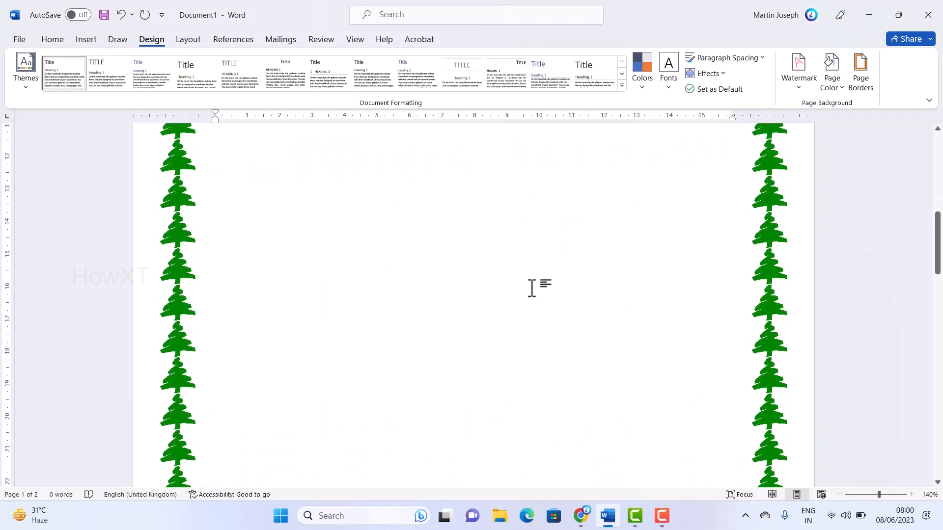
scroll(480, 341, down, 5)
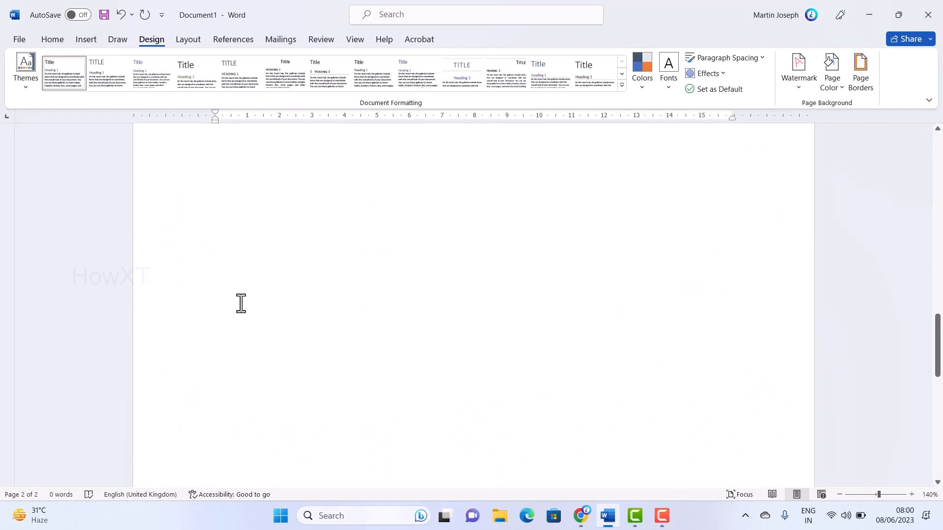
scroll(722, 211, up, 2)
Step: Replace the tree border with the dark purple patterned art border and apply it to "This section"
click(860, 74)
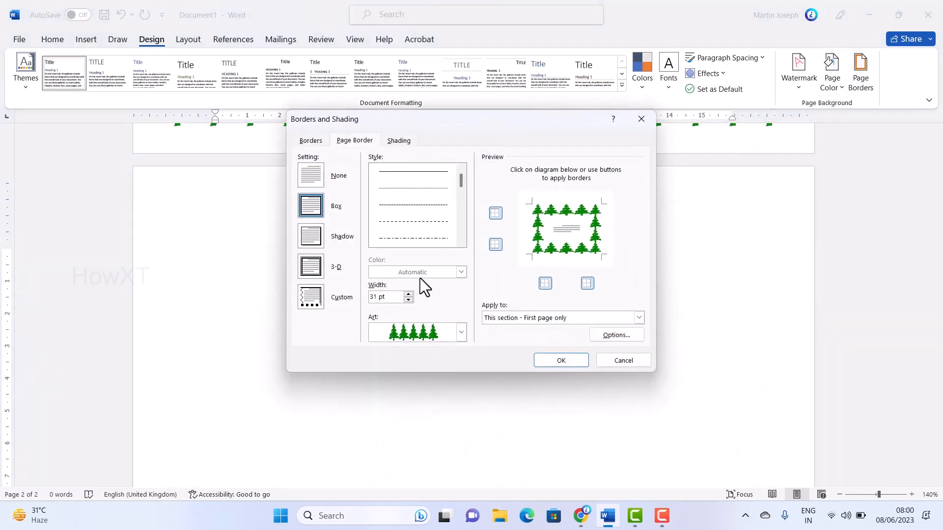
click(460, 334)
scroll(416, 400, down, 5)
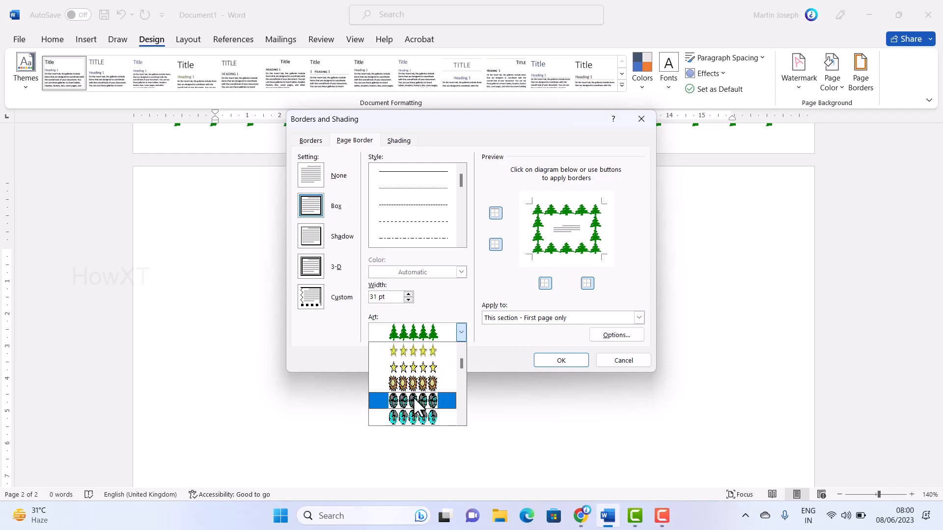
scroll(416, 405, down, 10)
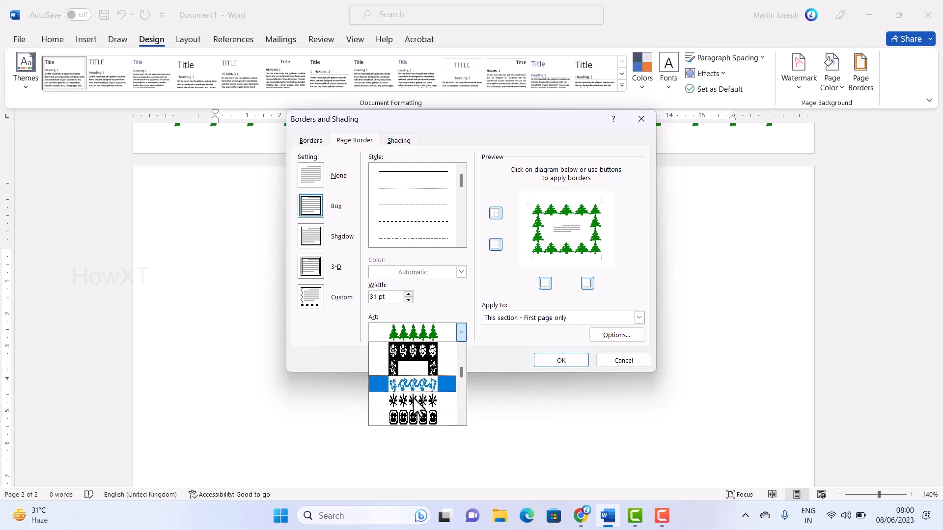
scroll(416, 405, down, 8)
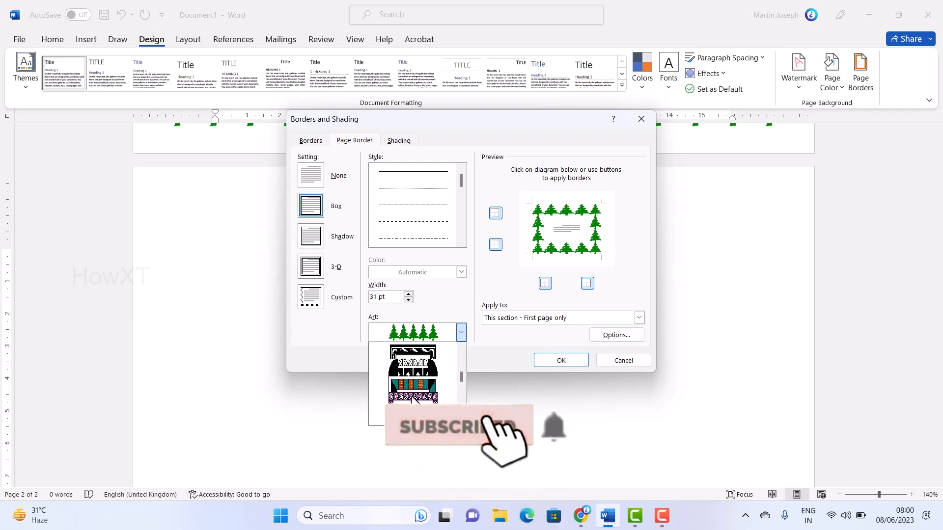
scroll(416, 395, down, 4)
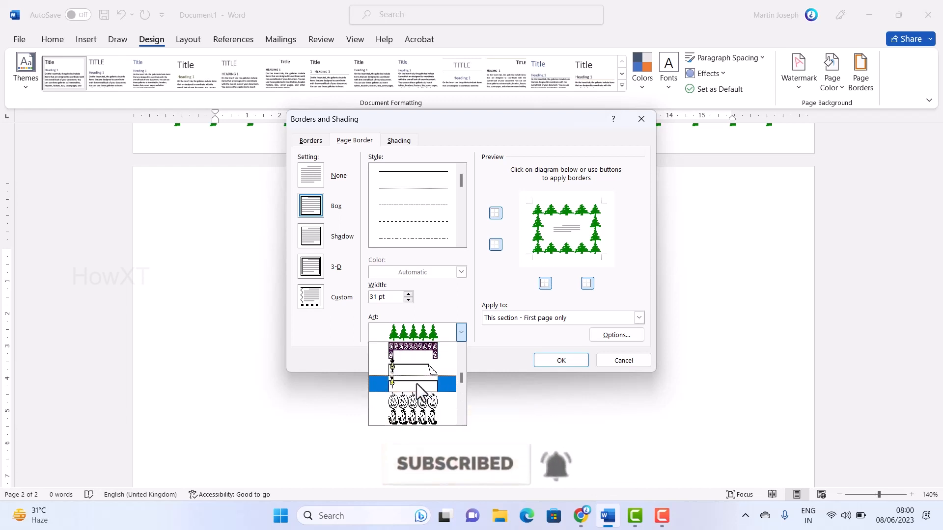
click(421, 362)
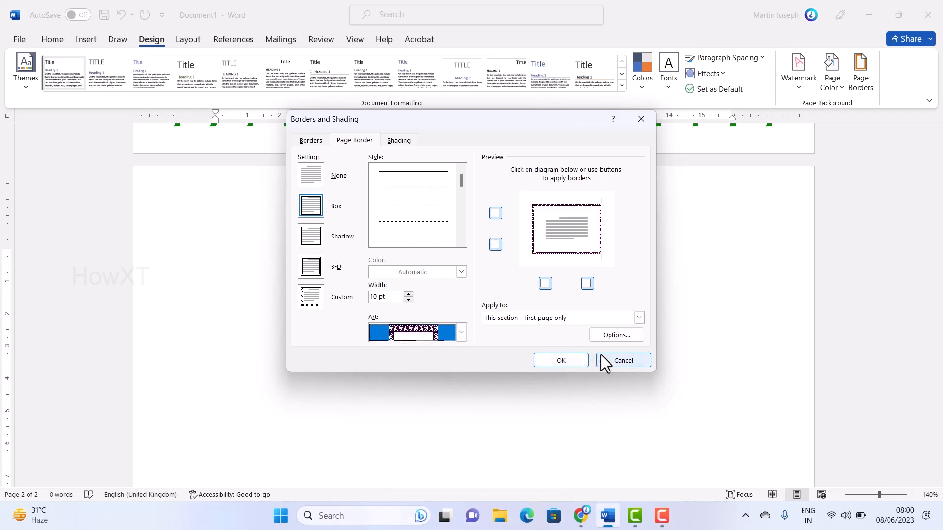
click(638, 318)
click(549, 339)
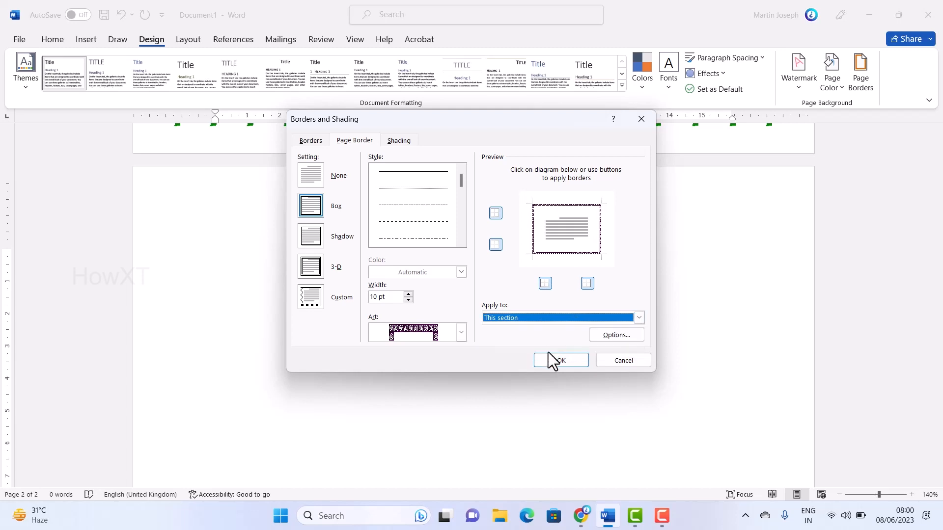
click(562, 361)
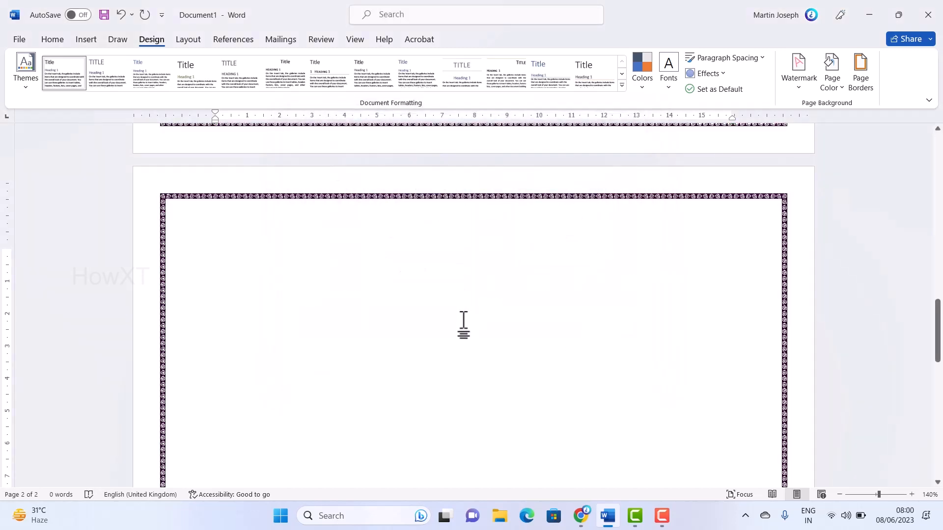
Step: Review the purple border on both pages, and choose the black-and-yellow art with rounded corners as the page border
scroll(741, 290, down, 10)
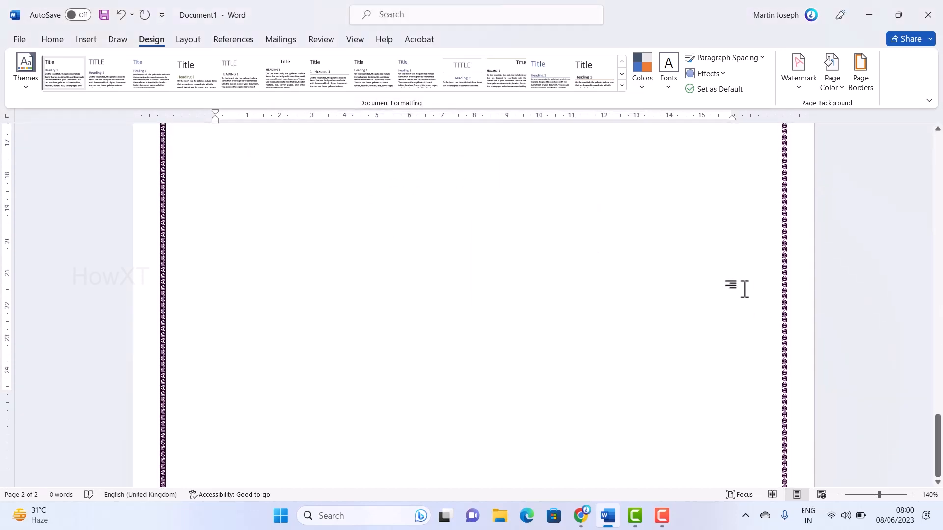
scroll(745, 290, up, 10)
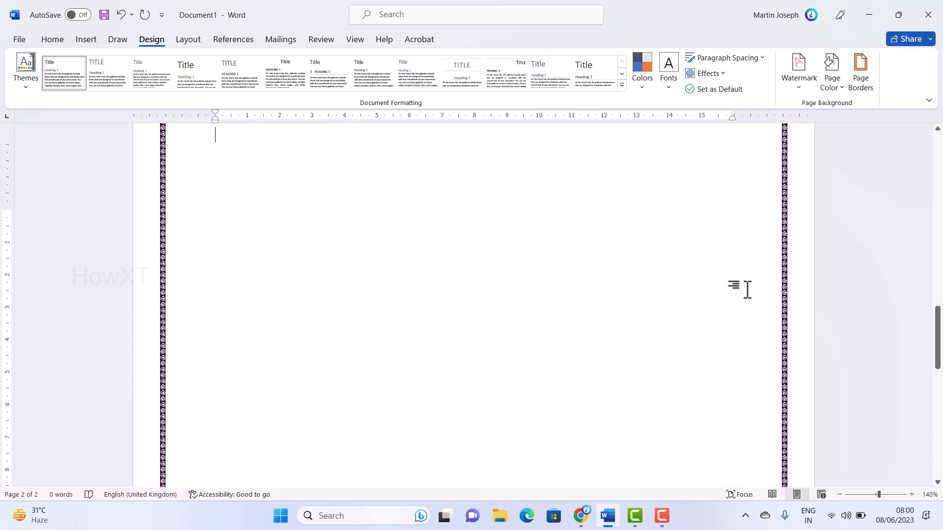
scroll(748, 289, up, 3)
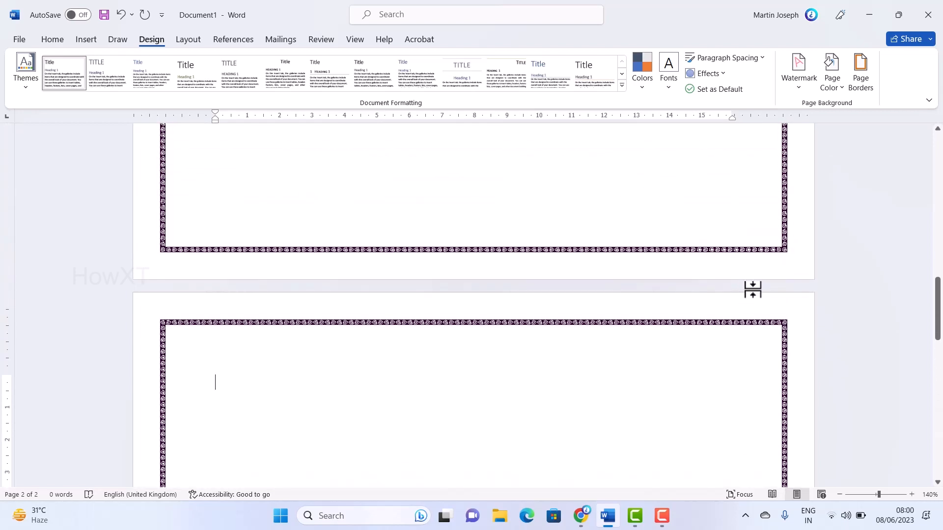
double_click(751, 290)
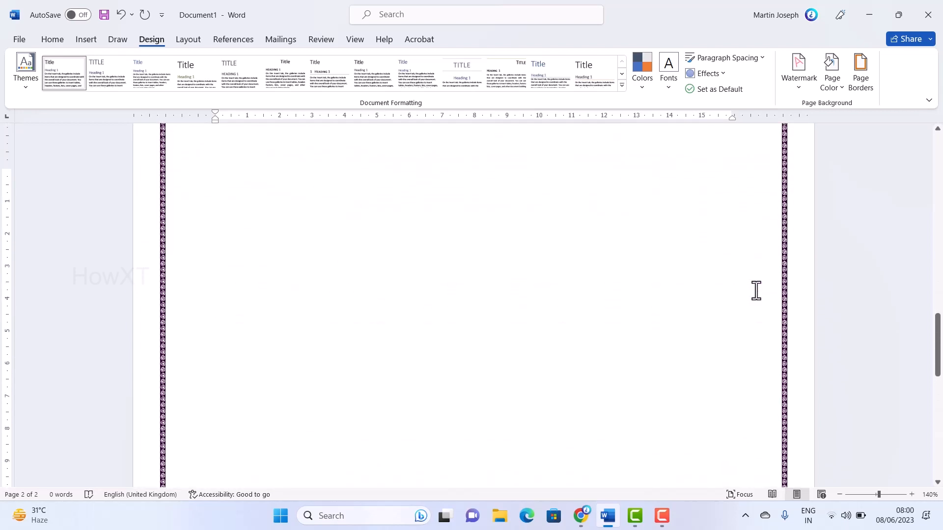
click(862, 76)
click(459, 331)
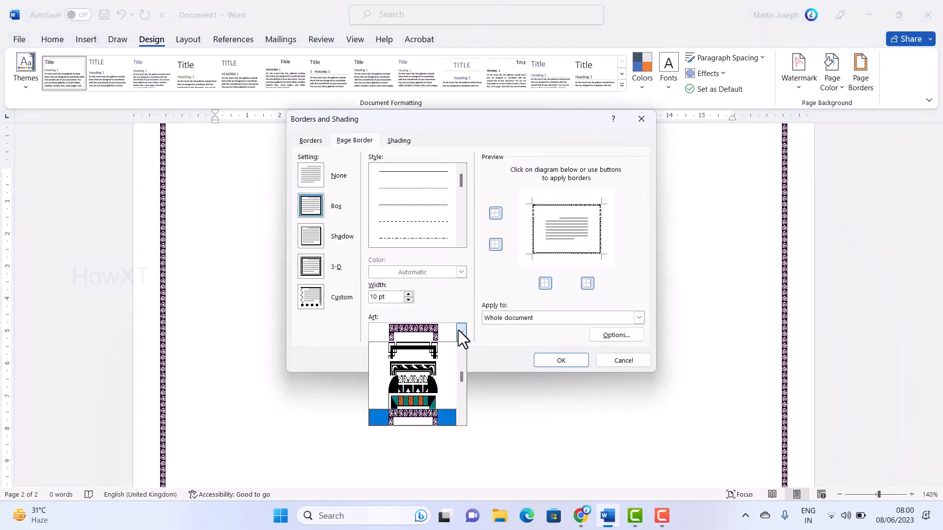
click(441, 390)
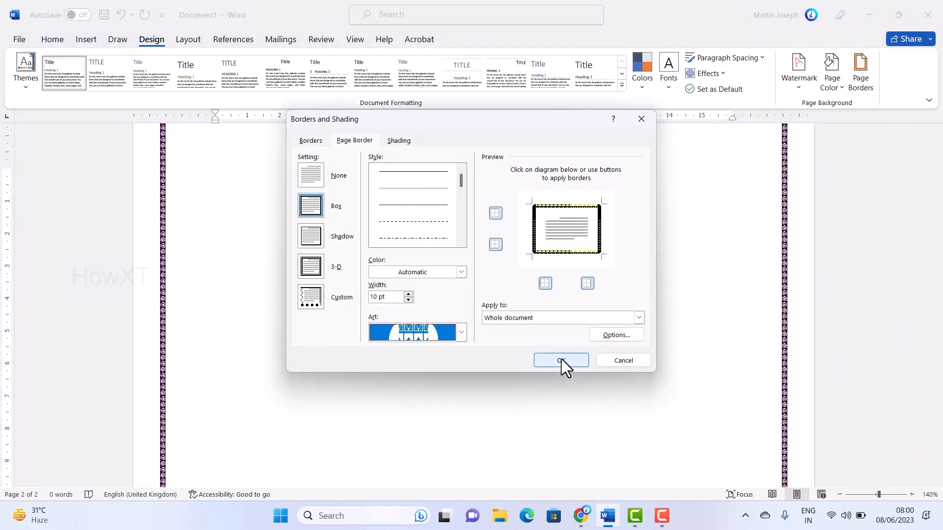
Step: Set the page border's top, bottom, left and right margins to 1 pt and apply the border to the whole document
click(615, 335)
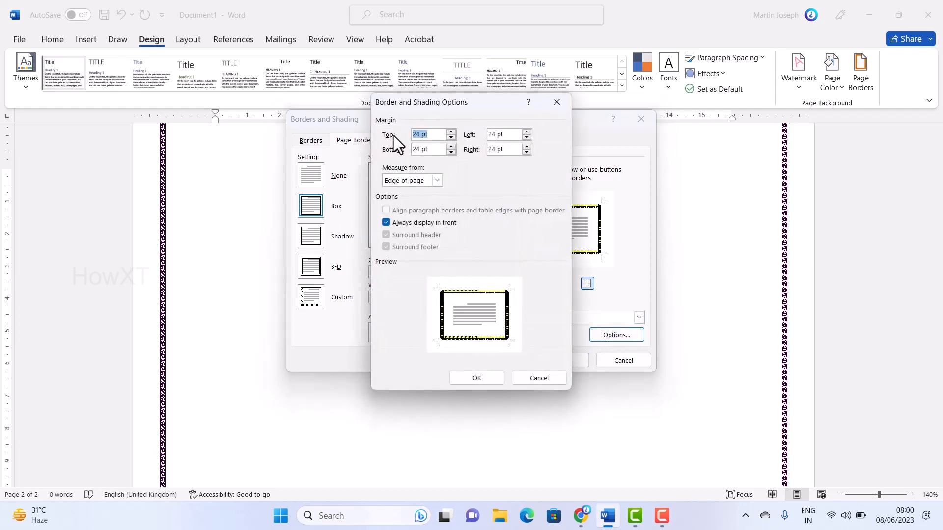
click(440, 182)
click(440, 182)
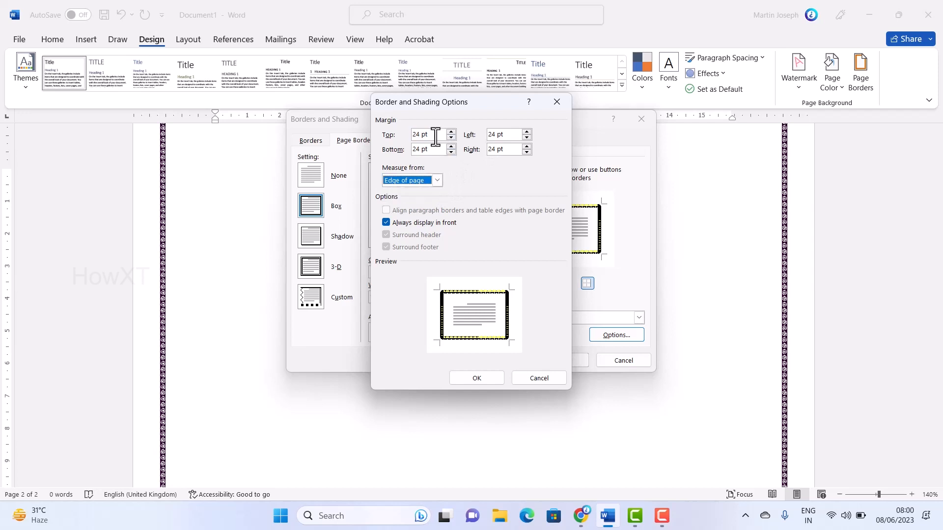
drag(436, 137, 382, 133)
text(1)
click(517, 137)
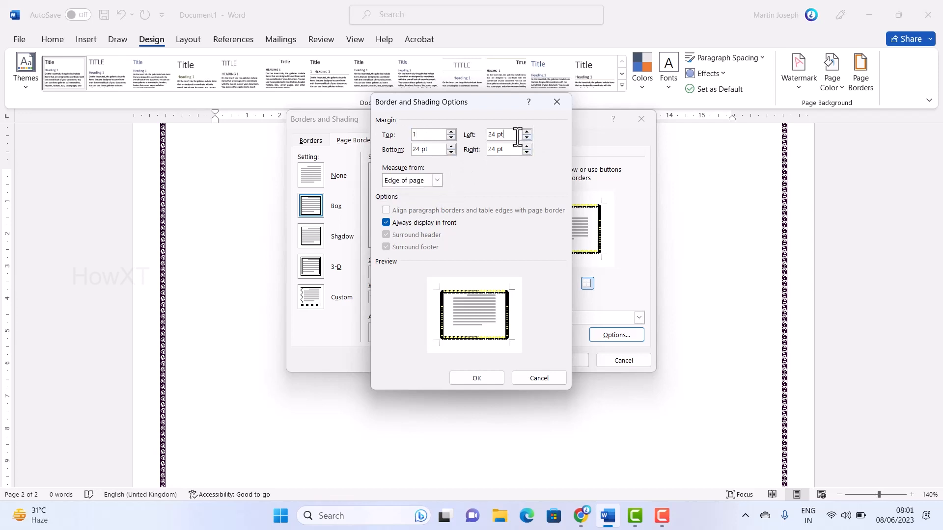
text(1)
drag(518, 137, 388, 149)
drag(517, 152, 462, 153)
text(1)
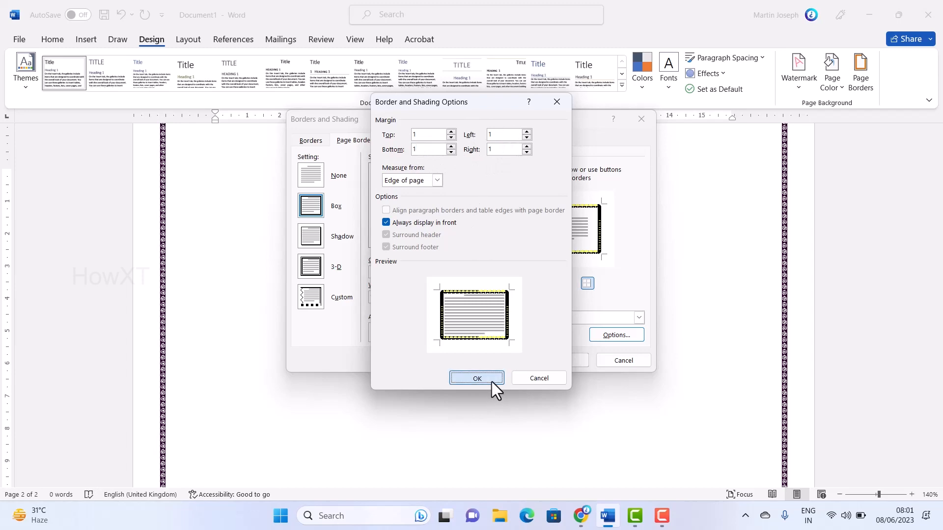
click(491, 382)
click(551, 361)
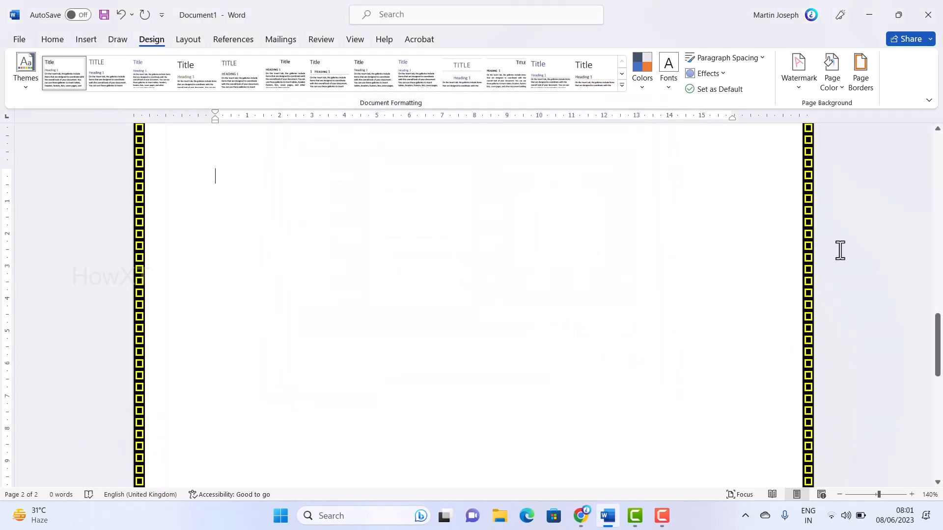
Step: Review the border at the page edges, and replace it with the red fan on purple art border for the whole document
scroll(444, 366, up, 4)
scroll(520, 354, down, 5)
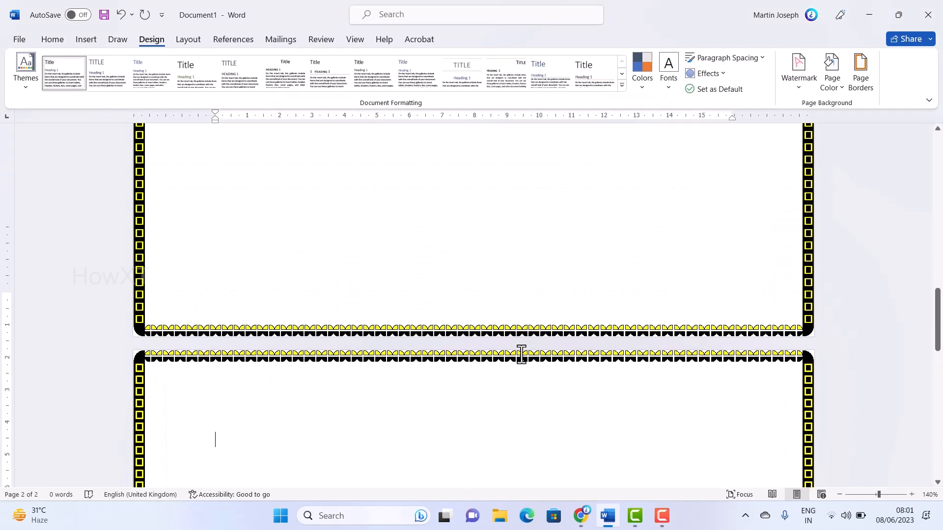
scroll(521, 354, down, 6)
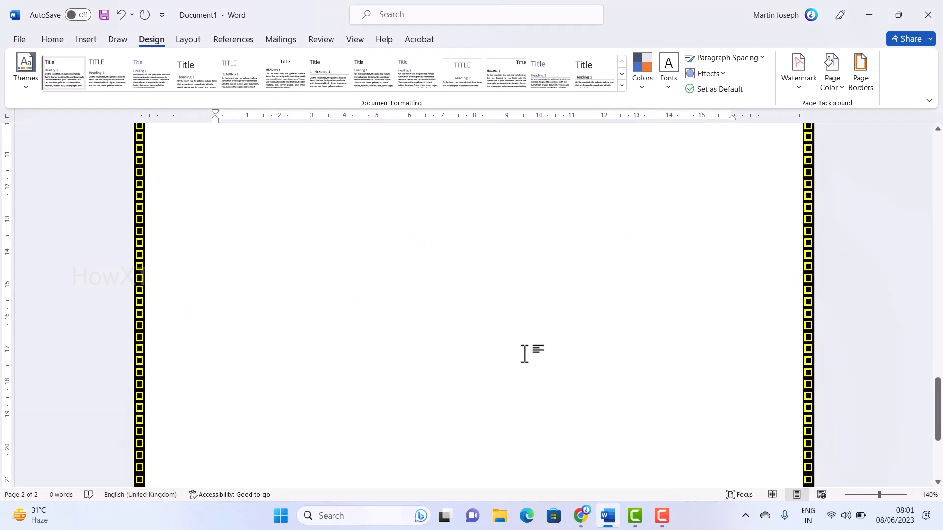
scroll(530, 349, up, 8)
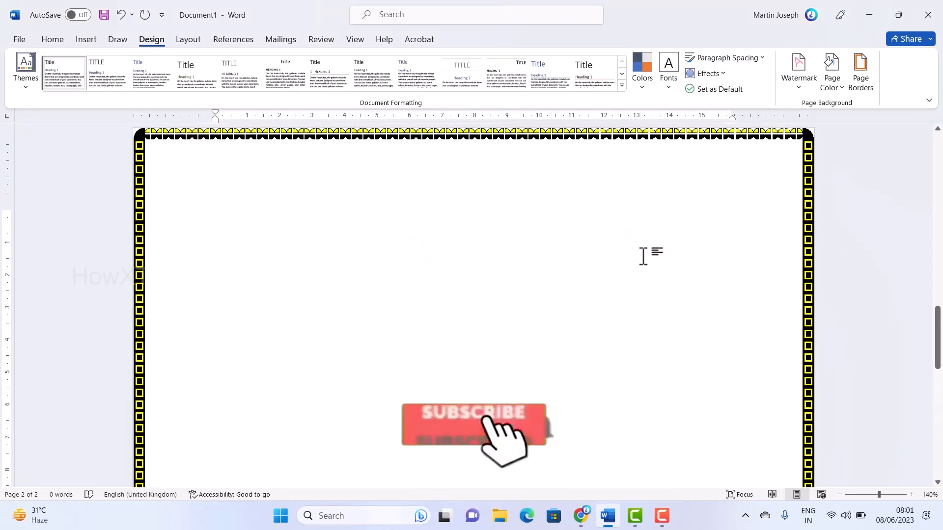
click(861, 71)
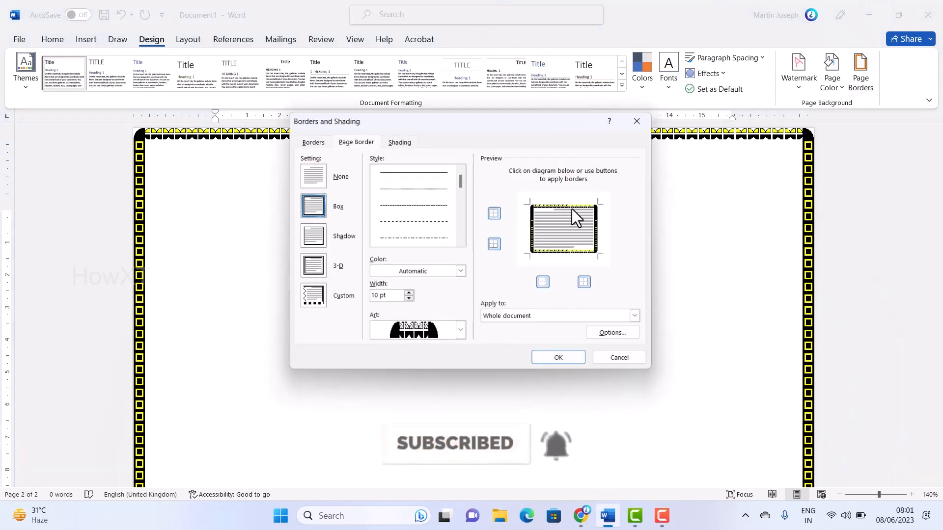
click(460, 332)
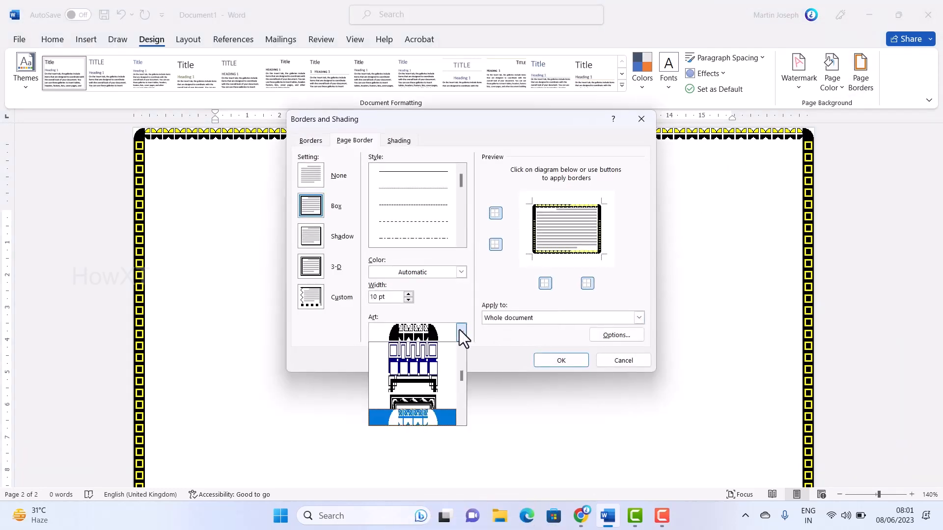
scroll(440, 363, down, 10)
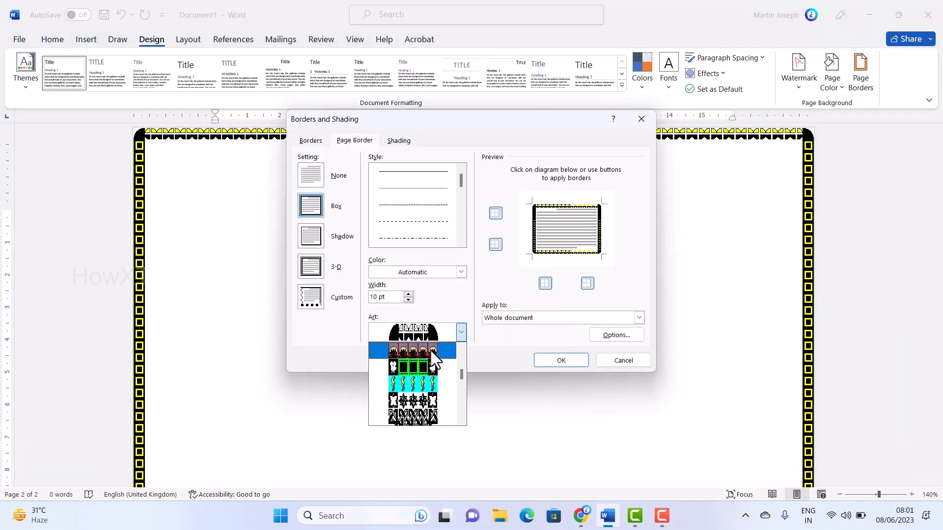
click(422, 350)
click(562, 361)
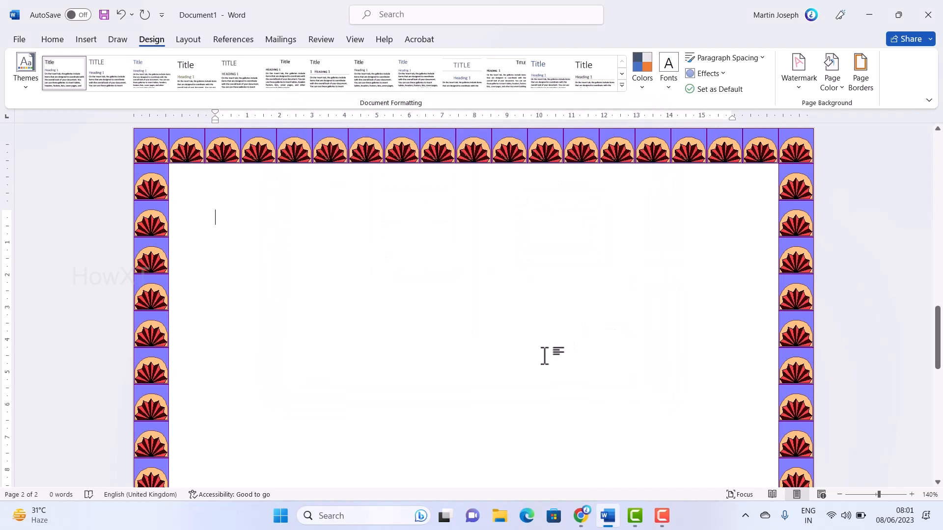
Step: Enter the text "Welcome to howxt" on the second page inside the fan border
text(welcome)
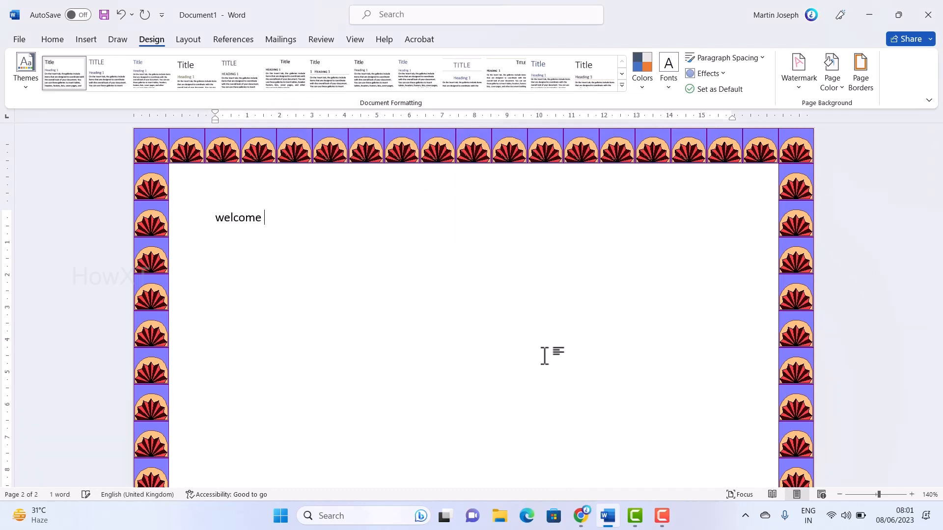
text( to ho)
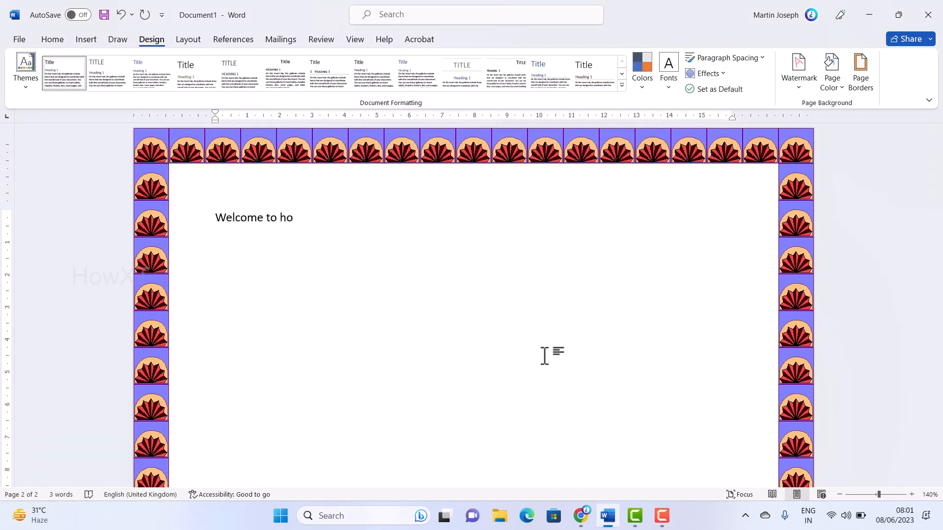
text(wxt)
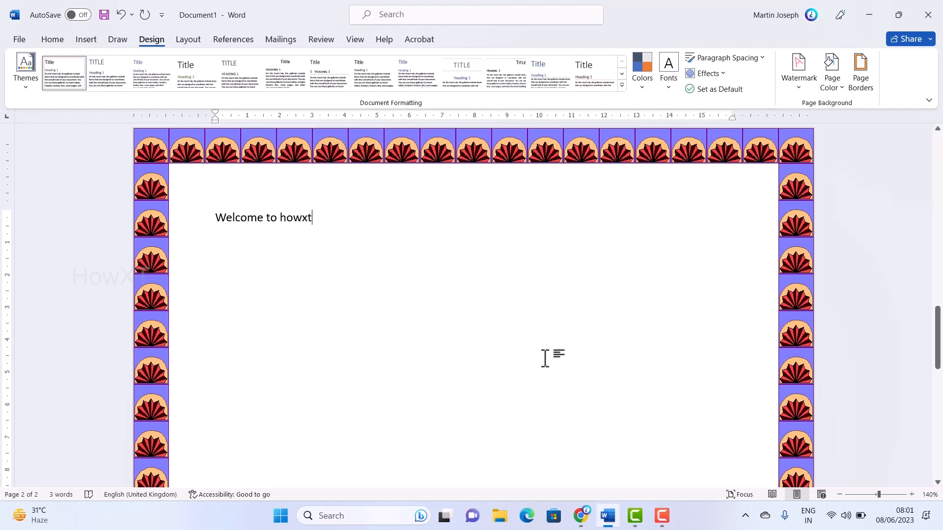
scroll(545, 358, up, 5)
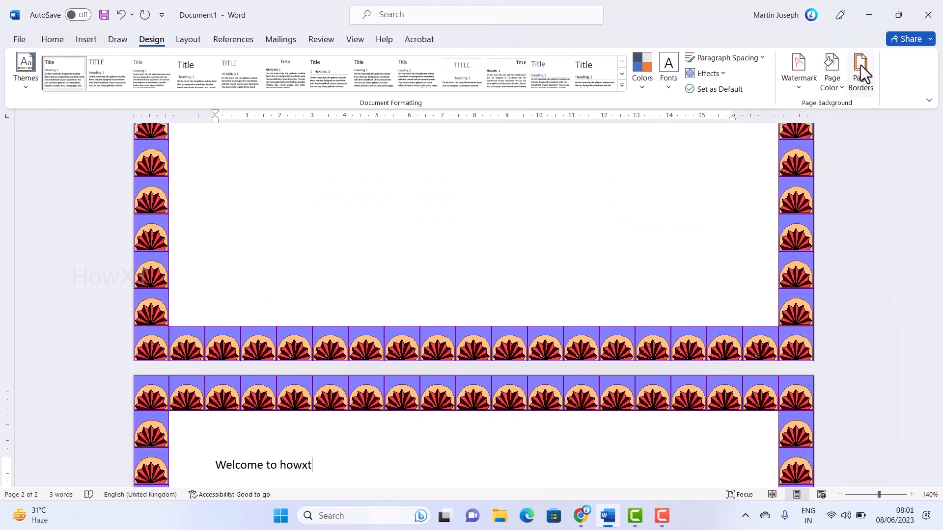